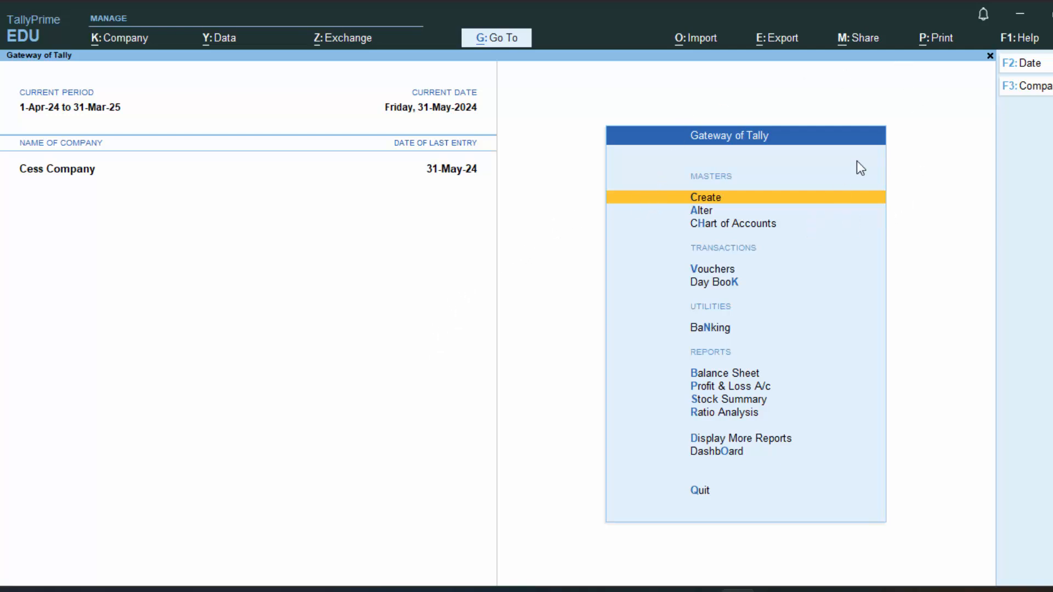
Start a new company record with Mdh Company as both its company name and mailing name
{"action": "left_click", "coordinate": [1023, 86]}
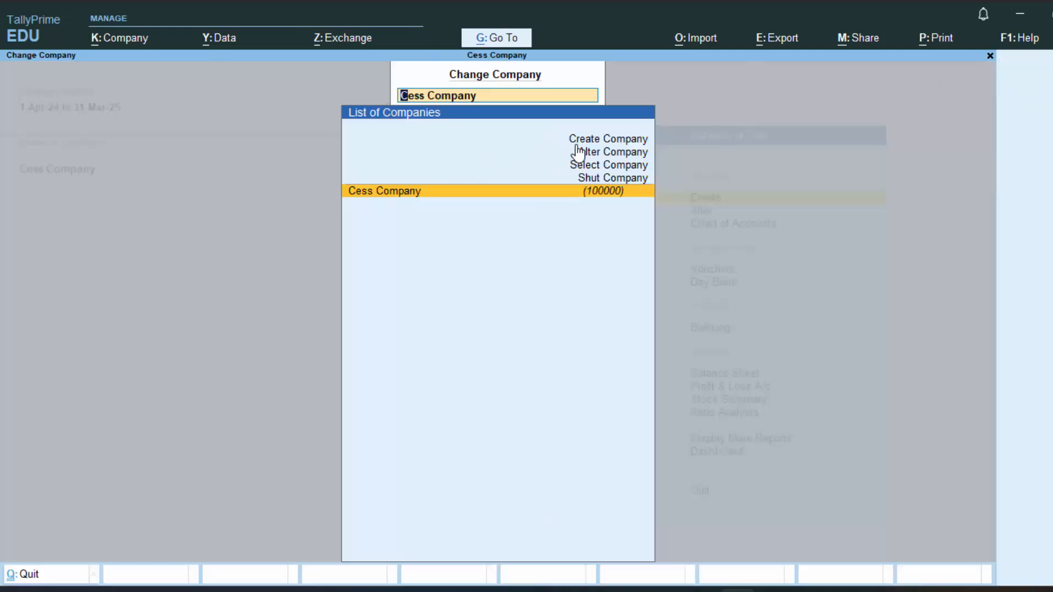
{"action": "left_click", "coordinate": [395, 192]}
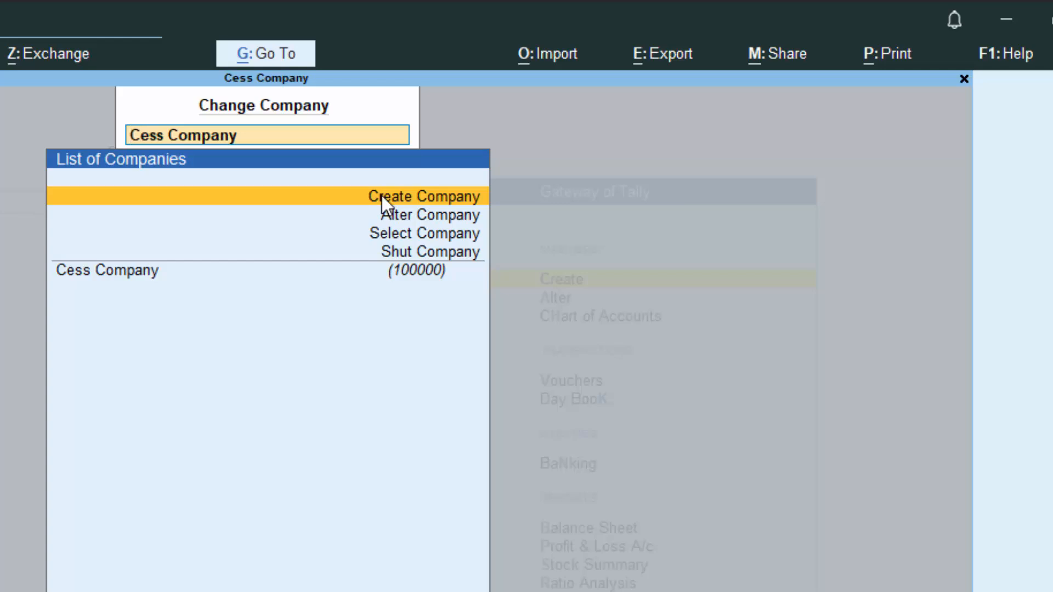
{"action": "left_click", "coordinate": [395, 193]}
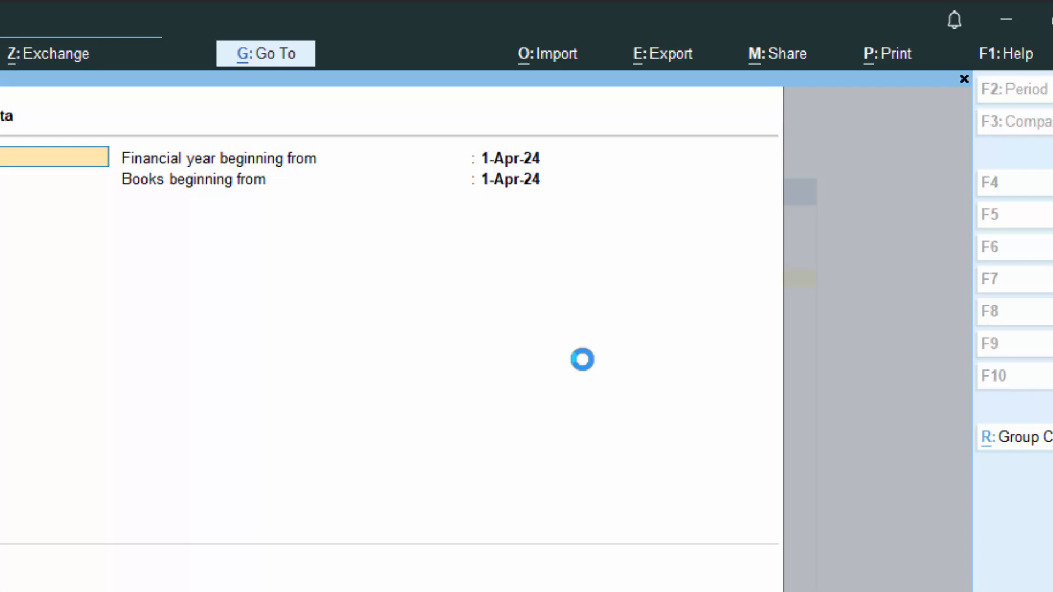
{"action": "type", "text": "Mdh Company"}
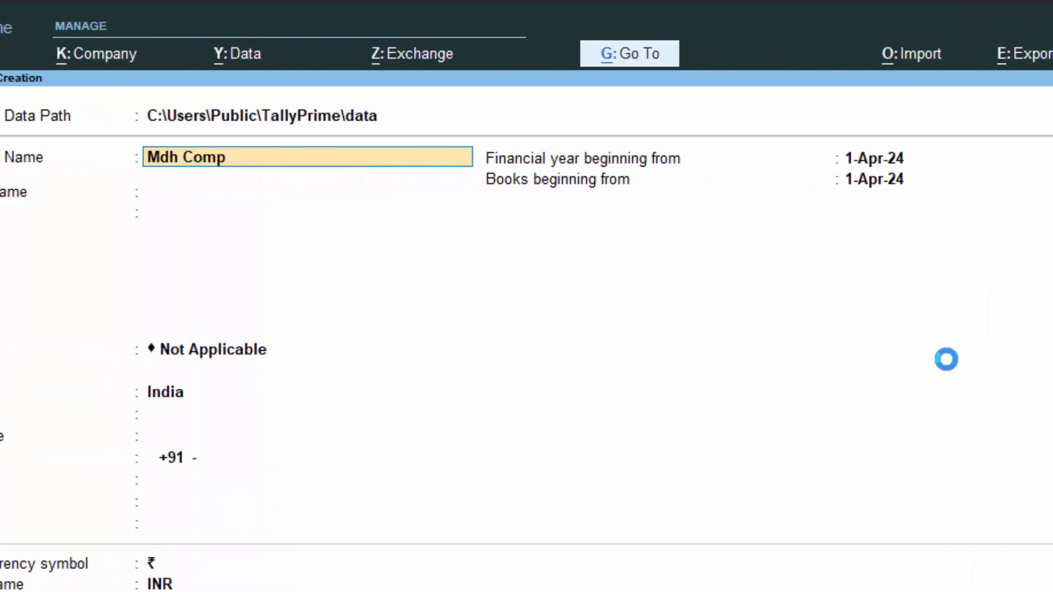
{"action": "key", "text": "Return"}
{"action": "key", "text": "Return"}
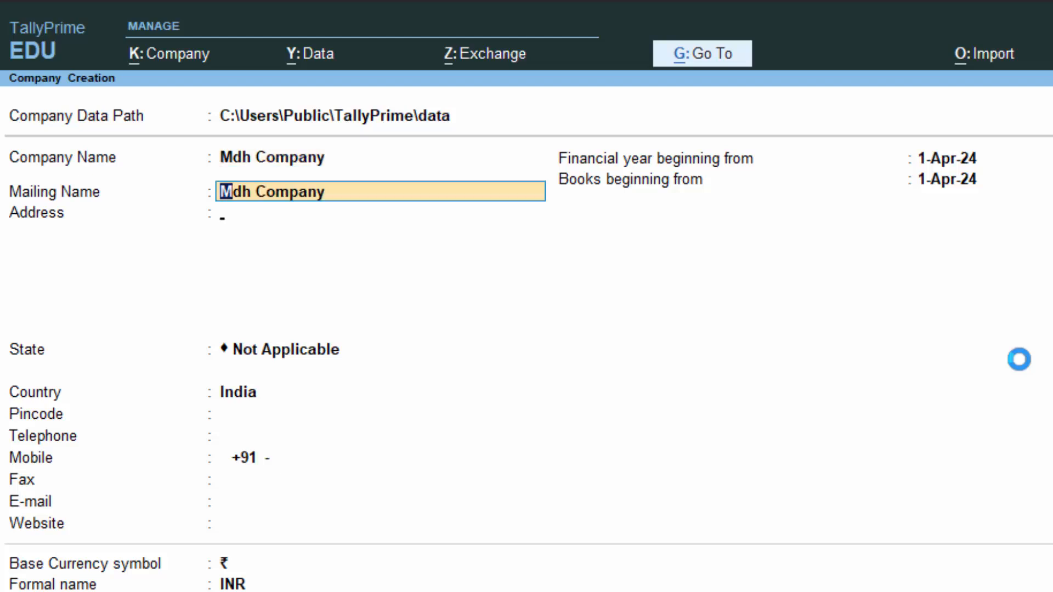
Fill in the company's address, choose Uttar Pradesh as the state, and enter the postal code
{"action": "type", "text": "New"}
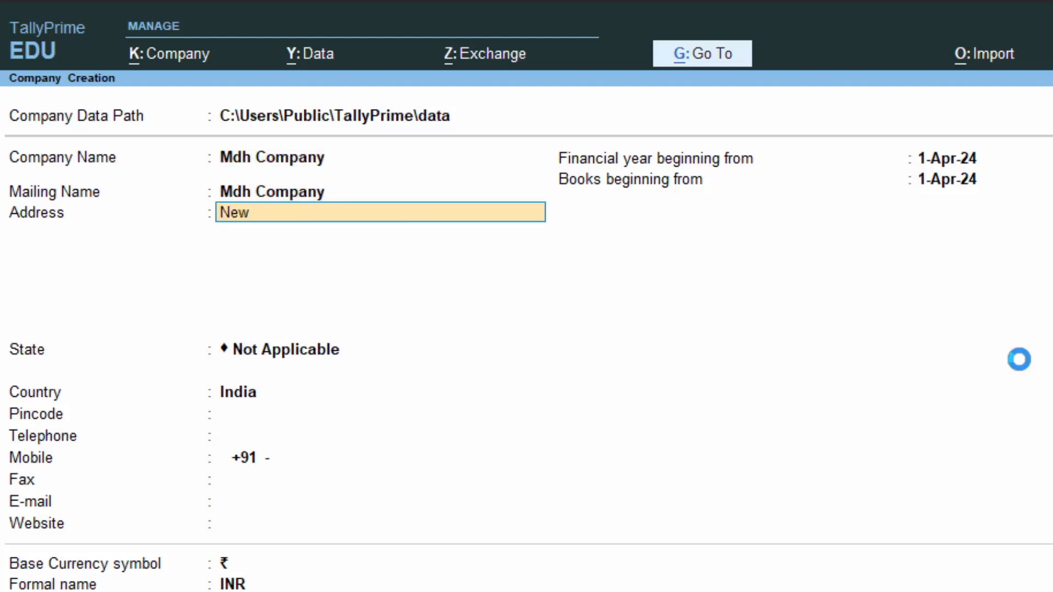
{"action": "type", "text": " Colony Deo"}
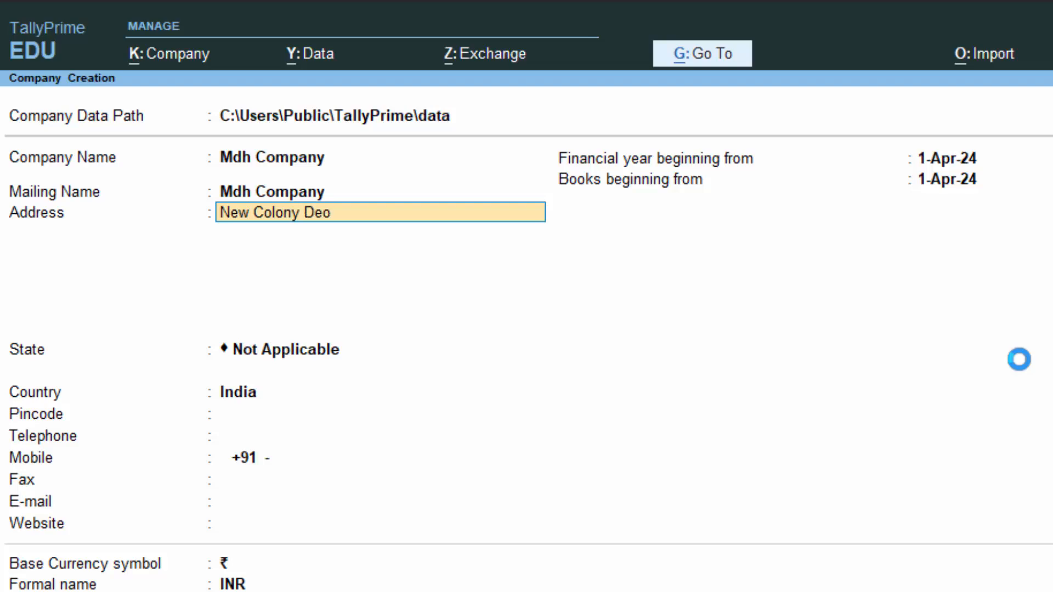
{"action": "type", "text": "ria"}
{"action": "key", "text": "Return"}
{"action": "key", "text": "Return"}
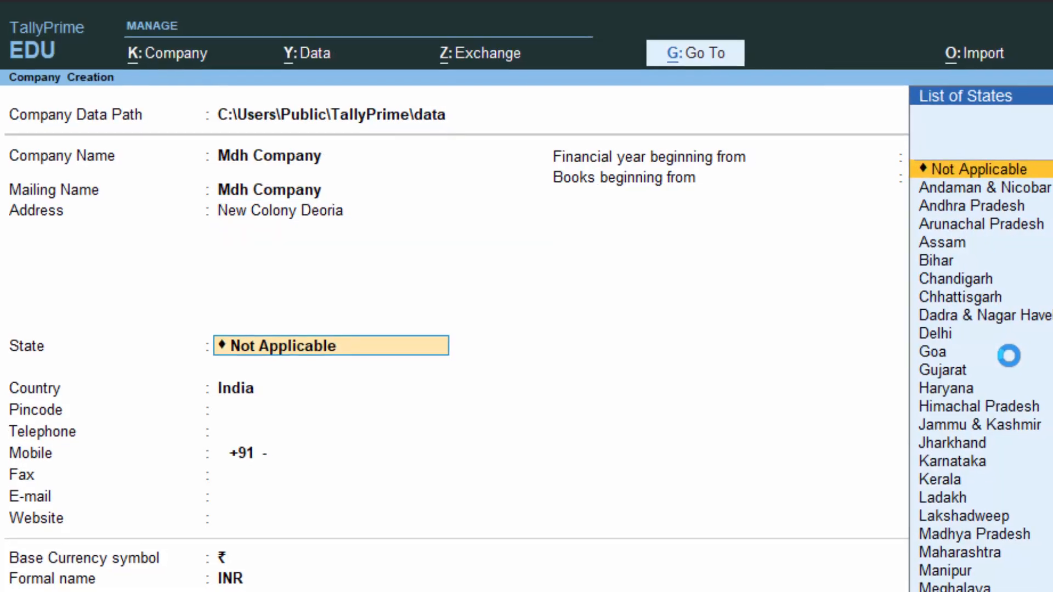
{"action": "type", "text": "U"}
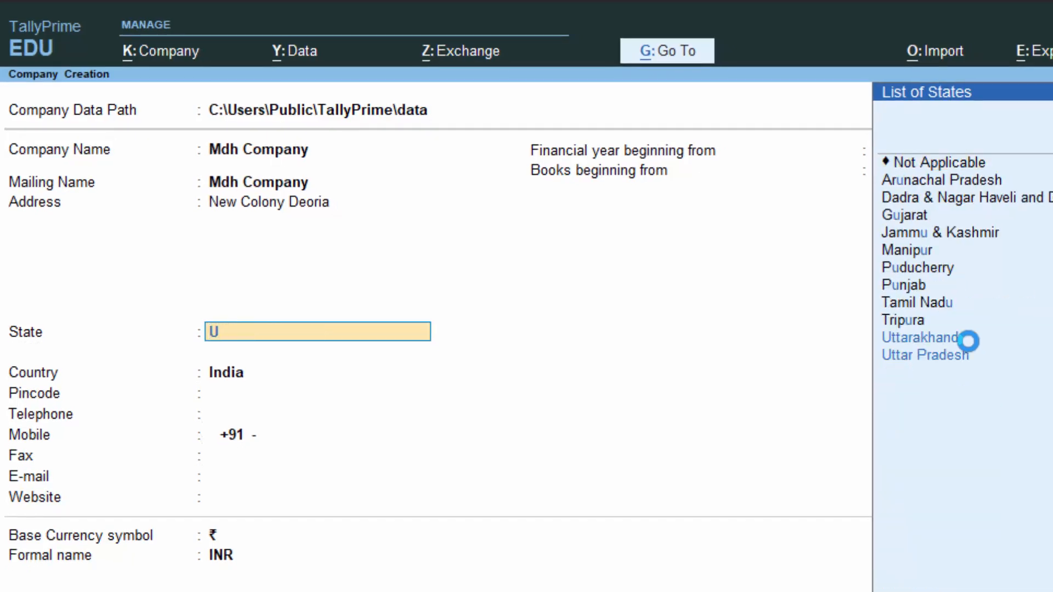
{"action": "left_click", "coordinate": [968, 341]}
{"action": "type", "text": "27400"}
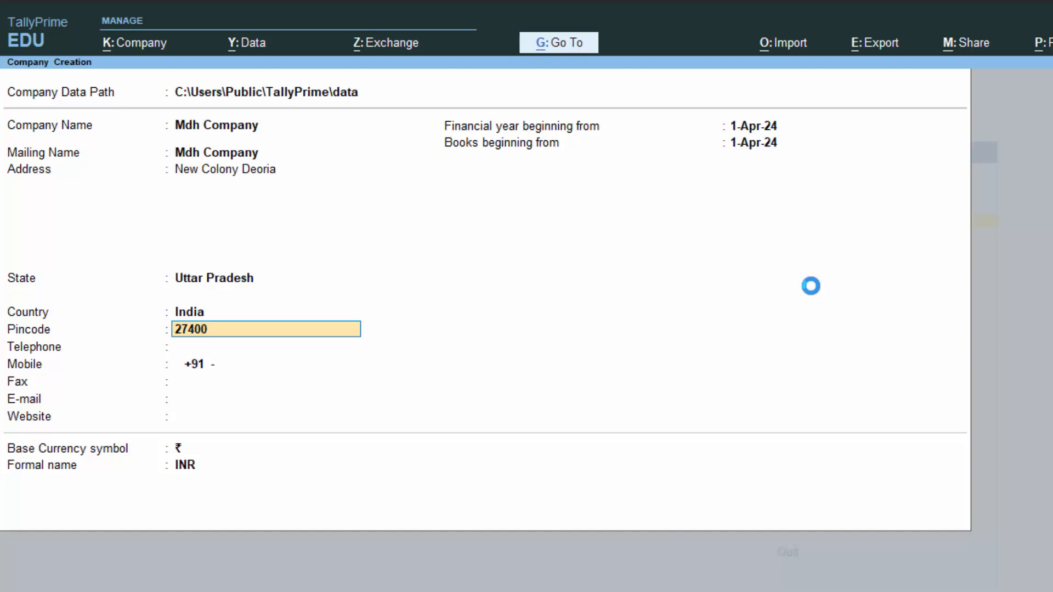
{"action": "type", "text": "1"}
Leave the remaining contact fields blank, create the company with the default rupee (INR) currency, and accept the default company features
{"action": "key", "text": "Return"}
{"action": "key", "text": "Return"}
{"action": "key", "text": "Return"}
{"action": "key", "text": "Return"}
{"action": "key", "text": "Return"}
{"action": "key", "text": "Return"}
{"action": "key", "text": "Return"}
{"action": "key", "text": "Return"}
{"action": "key", "text": "Return"}
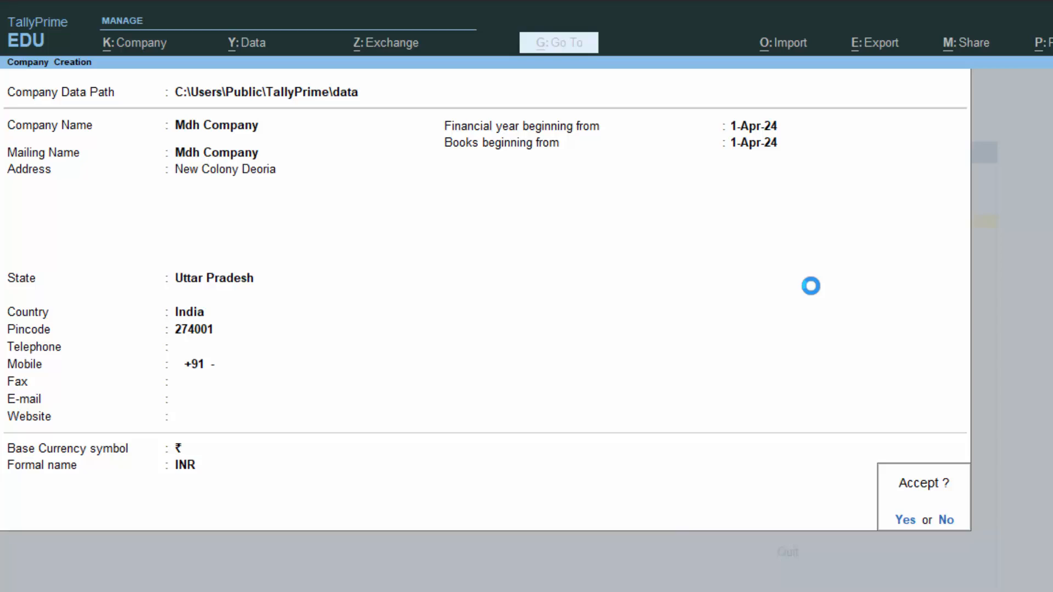
{"action": "key", "text": "Return"}
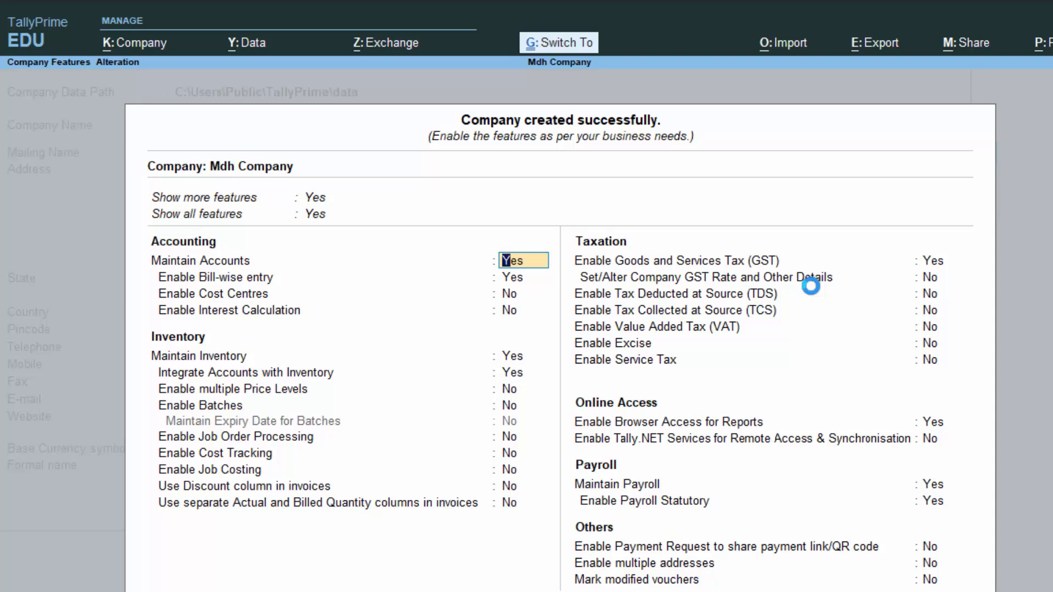
{"action": "key", "text": "ctrl+a"}
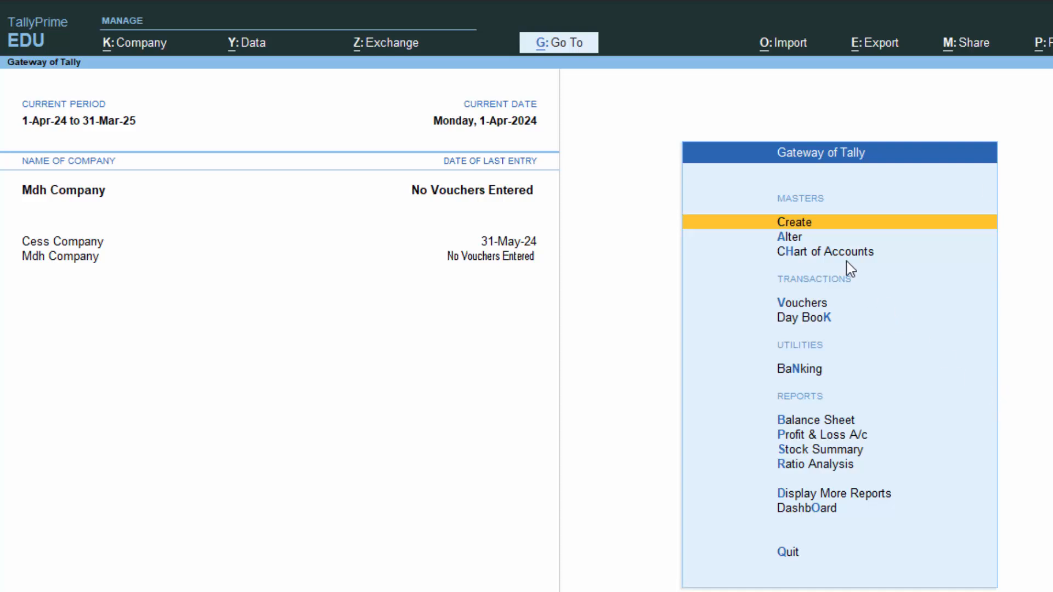
Start a purchase voucher, enter the supplier invoice number and keep 1-Apr-24 as the invoice date
{"action": "left_click", "coordinate": [822, 225]}
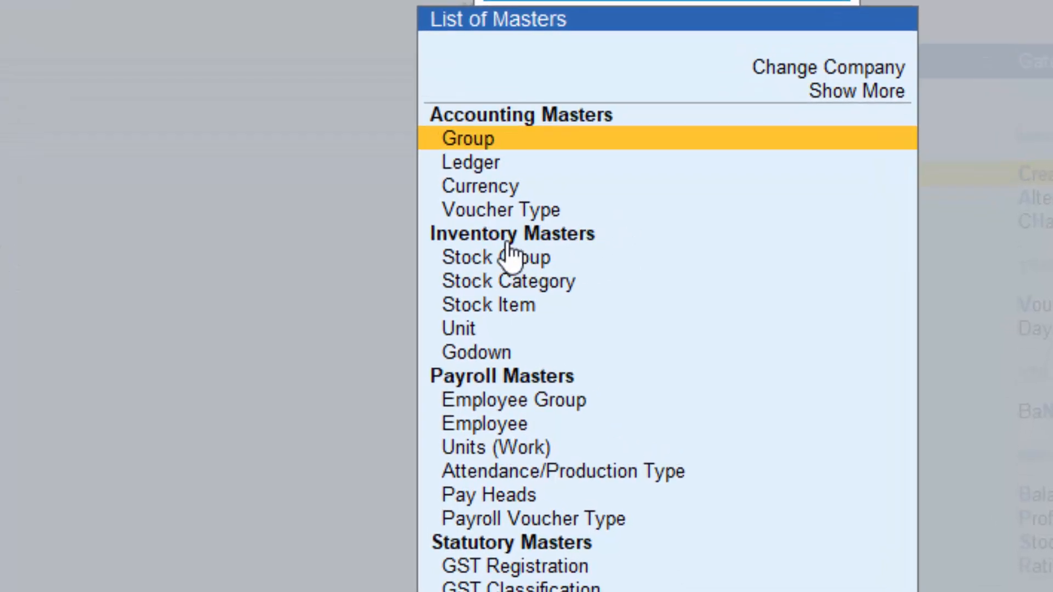
{"action": "key", "text": "Escape"}
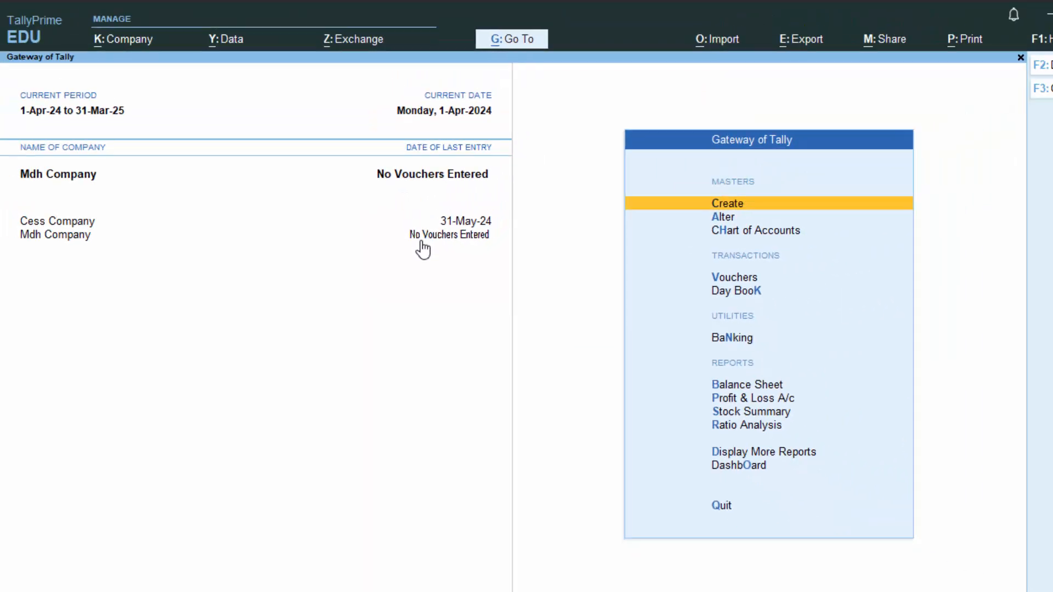
{"action": "key", "text": "v"}
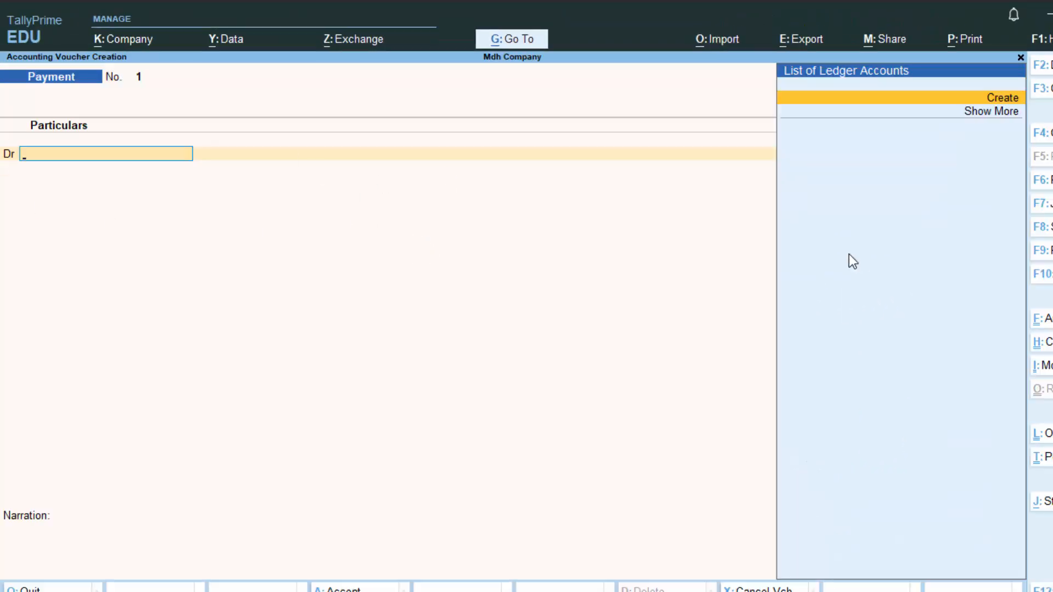
{"action": "left_click", "coordinate": [1044, 251]}
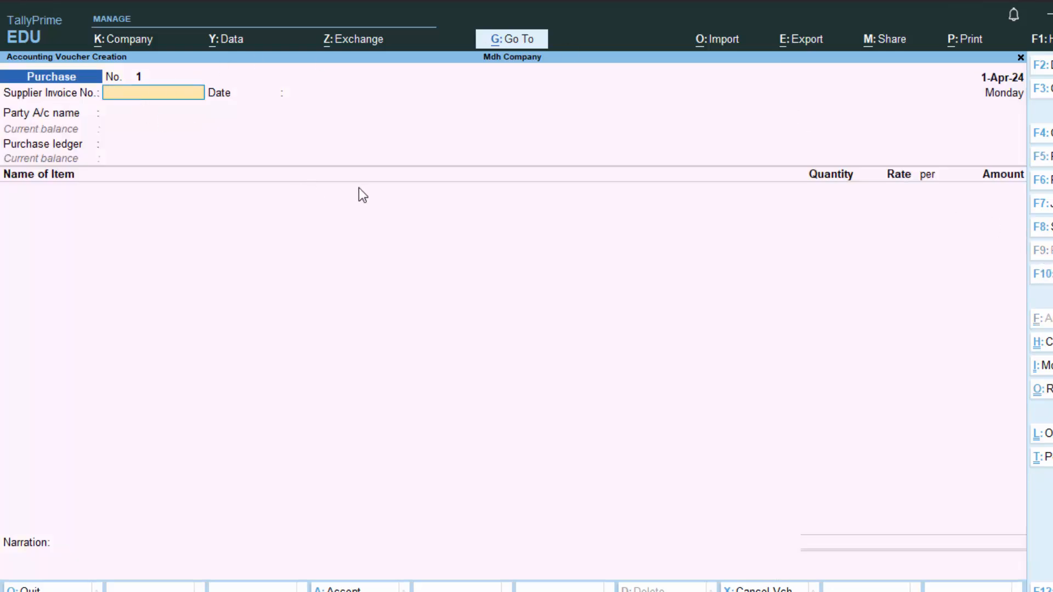
{"action": "type", "text": "7575758"}
{"action": "key", "text": "Return"}
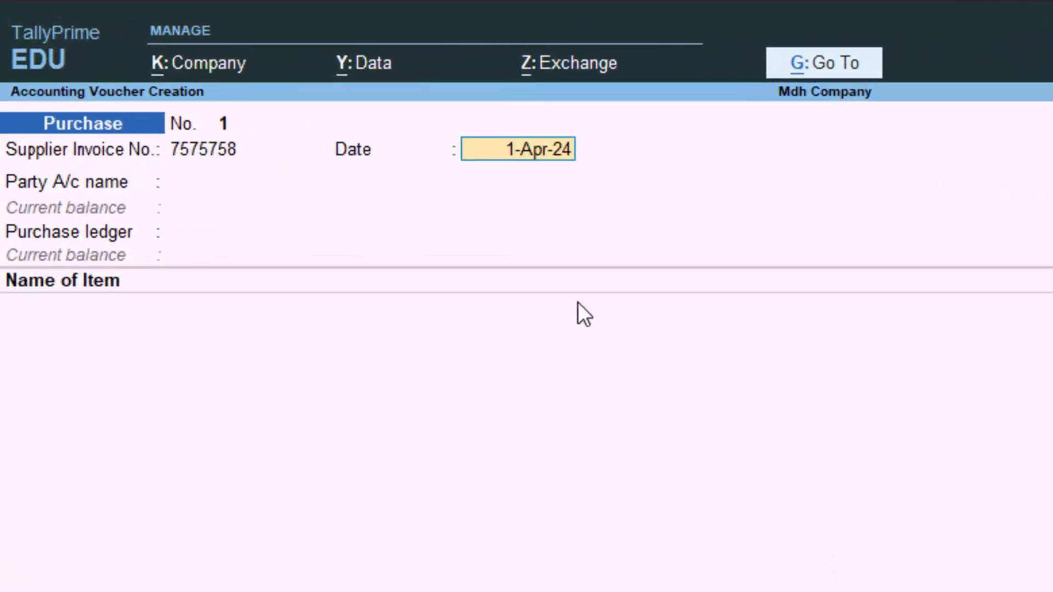
{"action": "key", "text": "Return"}
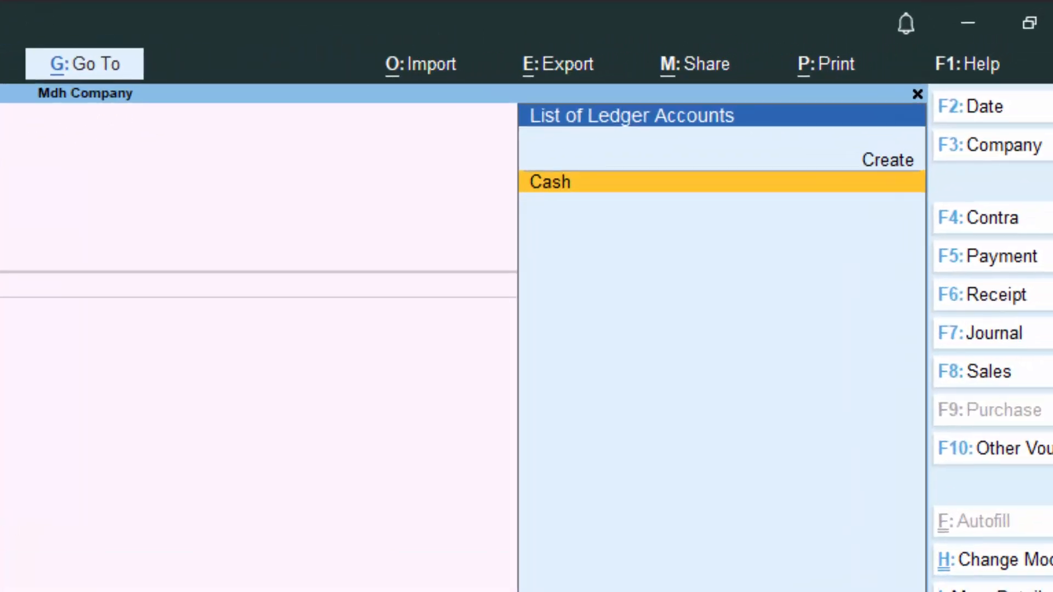
Choose Cash as the party account for the purchase and leave all its receipt details blank
{"action": "key", "text": "Return"}
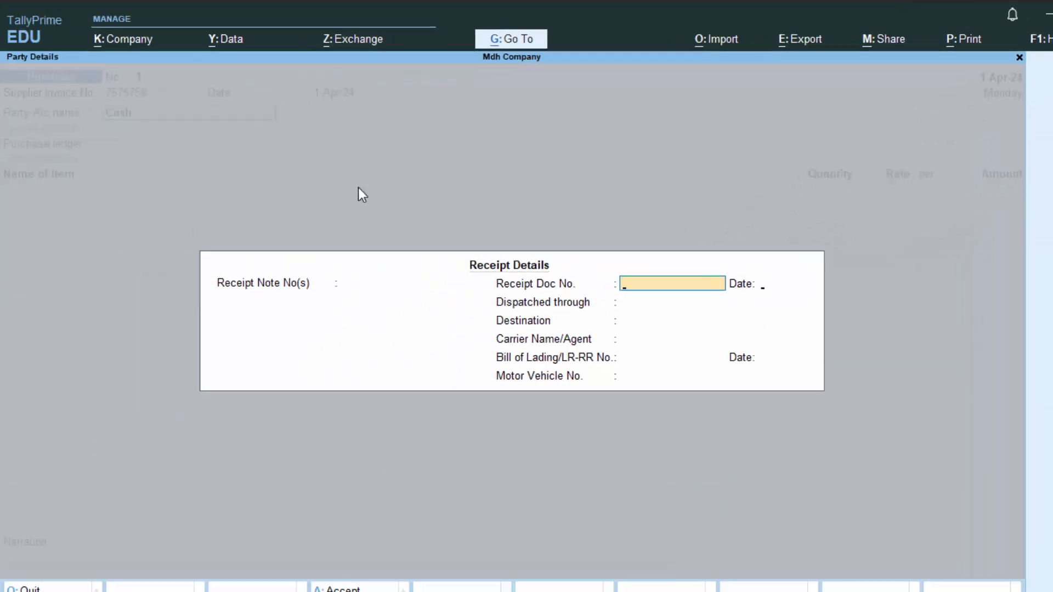
{"action": "key", "text": "Return"}
{"action": "key", "text": "Return"}
{"action": "key", "text": "Return"}
{"action": "key", "text": "Return"}
{"action": "key", "text": "Return"}
{"action": "key", "text": "Return"}
{"action": "key", "text": "Return"}
Accept the Cash party details with registration type Unregistered/Consumer and Uttar Pradesh as the place of supply
{"action": "key", "text": "Return"}
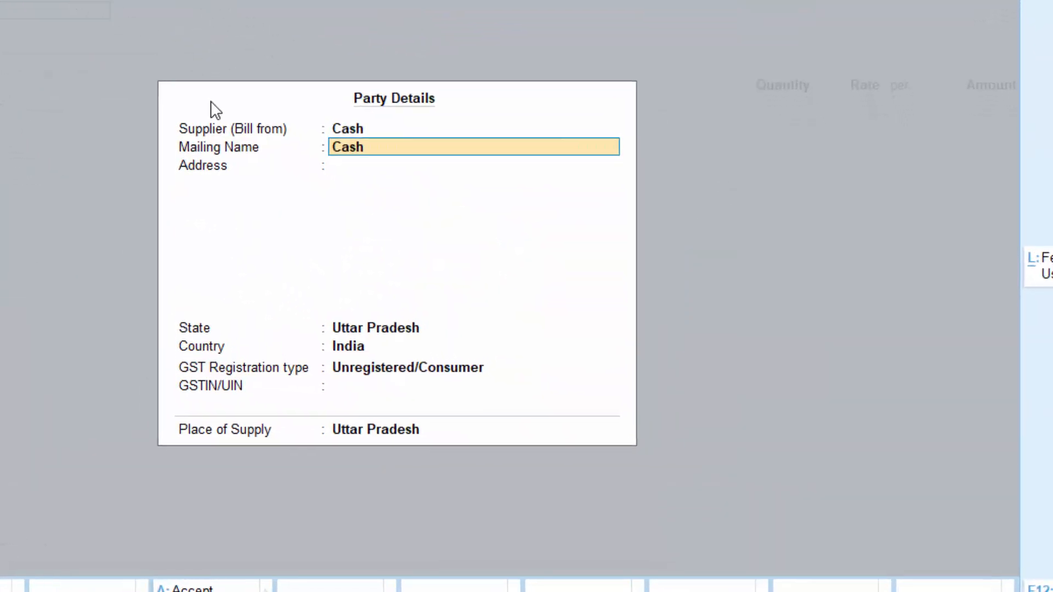
{"action": "key", "text": "Return"}
{"action": "key", "text": "Return"}
{"action": "key", "text": "Return"}
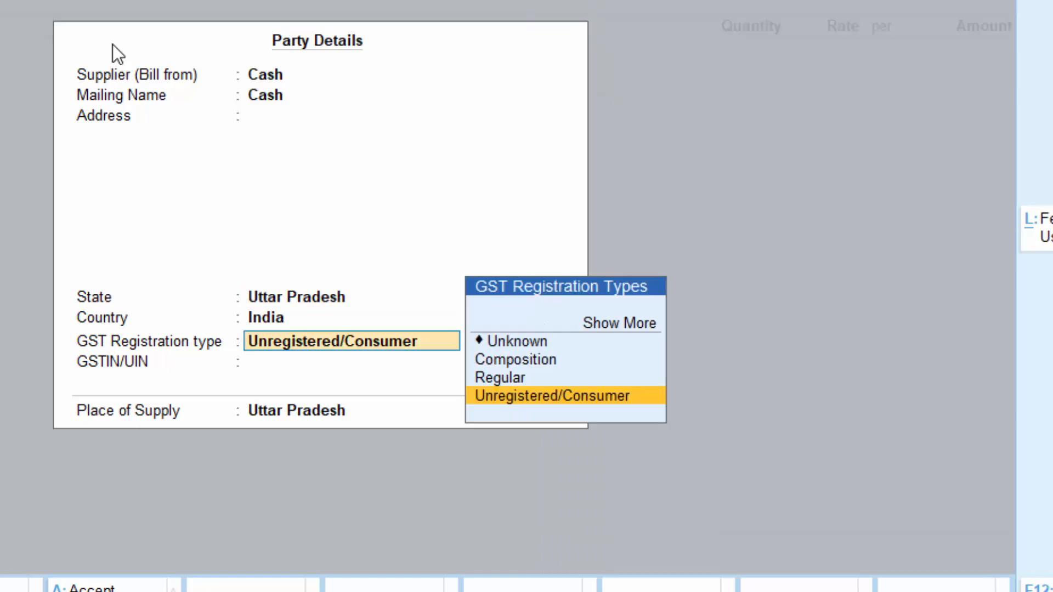
{"action": "key", "text": "Return"}
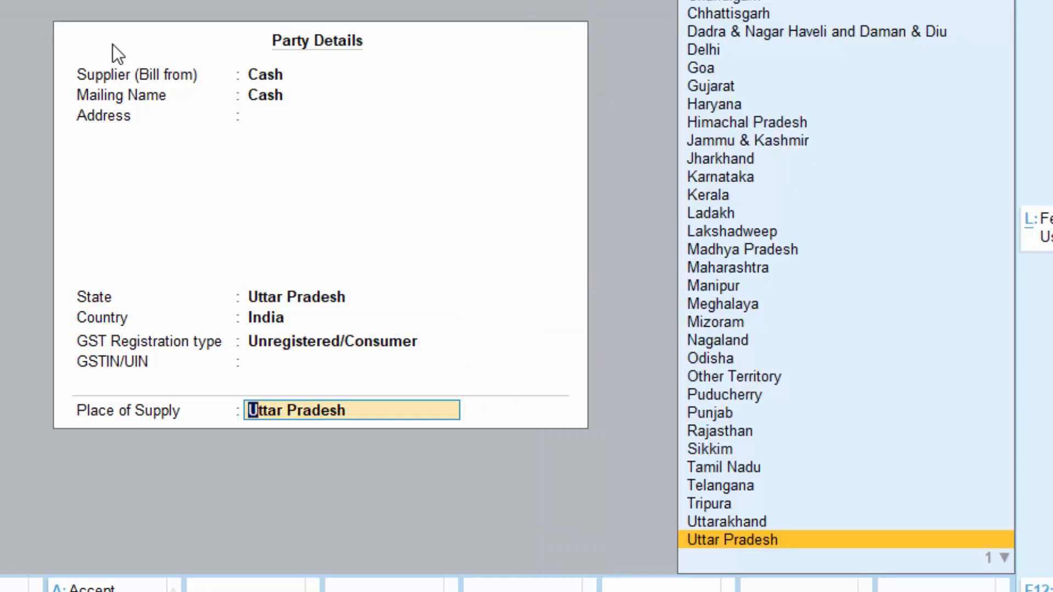
{"action": "key", "text": "Return"}
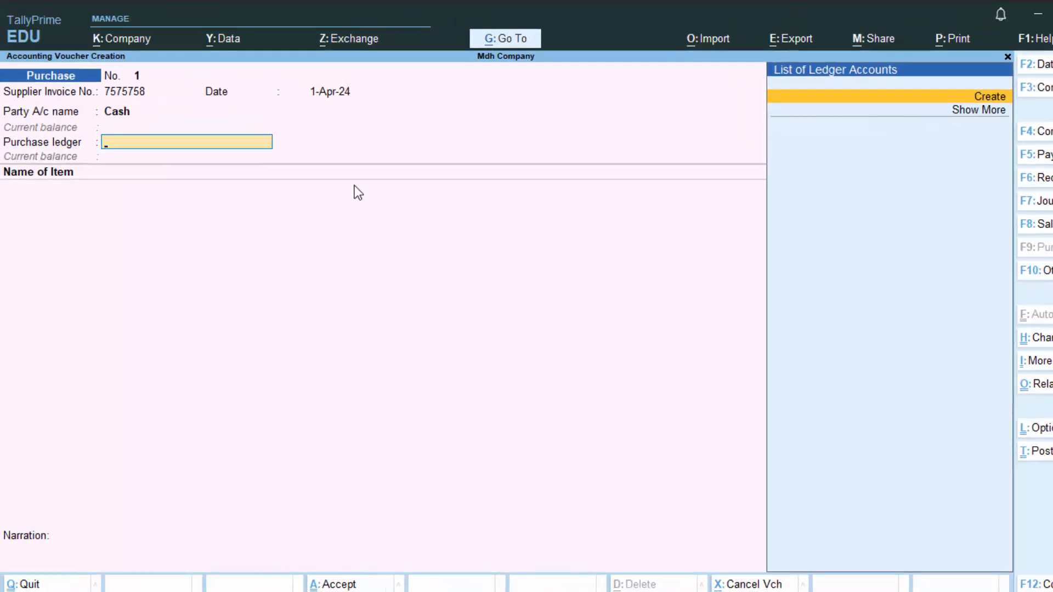
Create a new ledger for the purchase voucher named Purchase A/c under the Purchase Accounts group
{"action": "key", "text": "Return"}
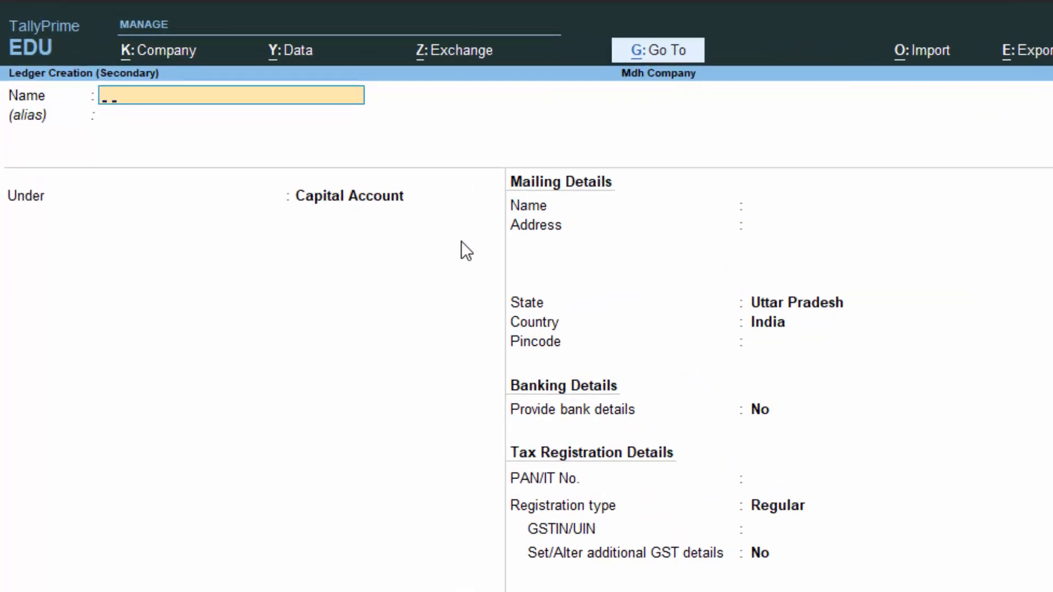
{"action": "type", "text": "Purchase a/"}
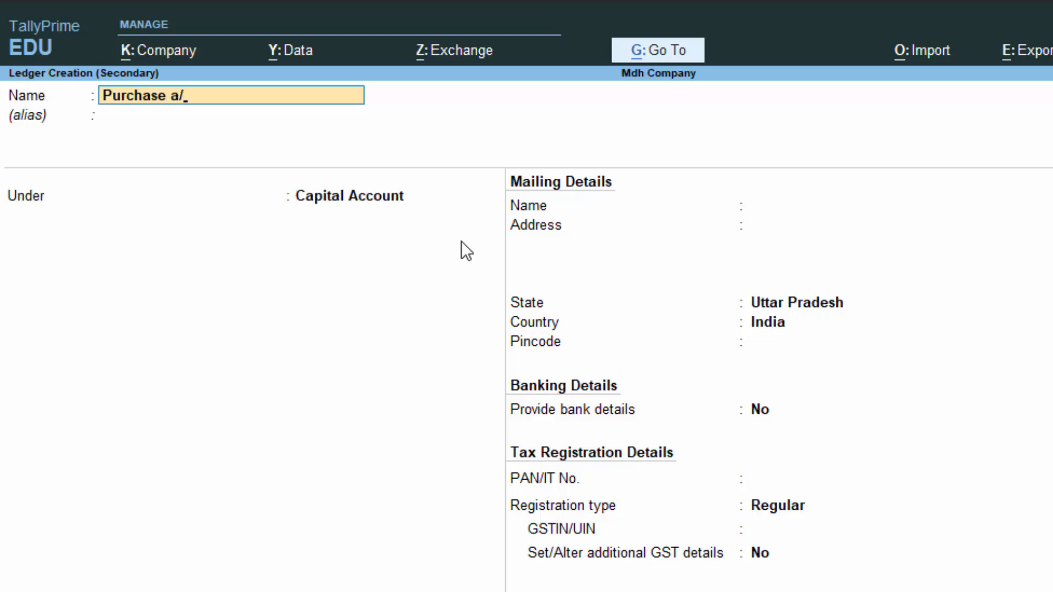
{"action": "type", "text": "c"}
{"action": "key", "text": "Return"}
{"action": "type", "text": "P"}
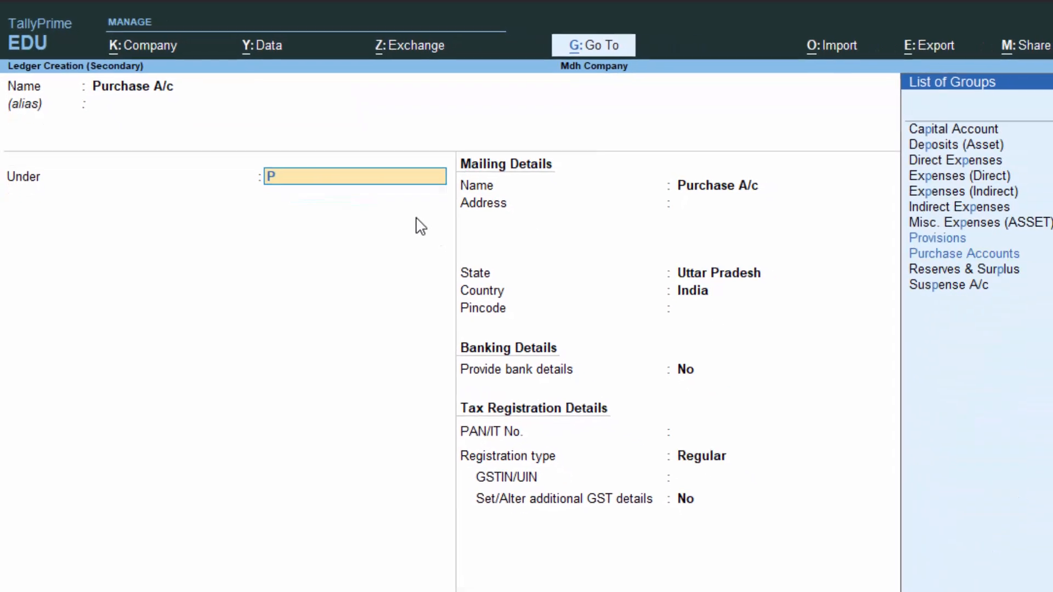
{"action": "key", "text": "Down"}
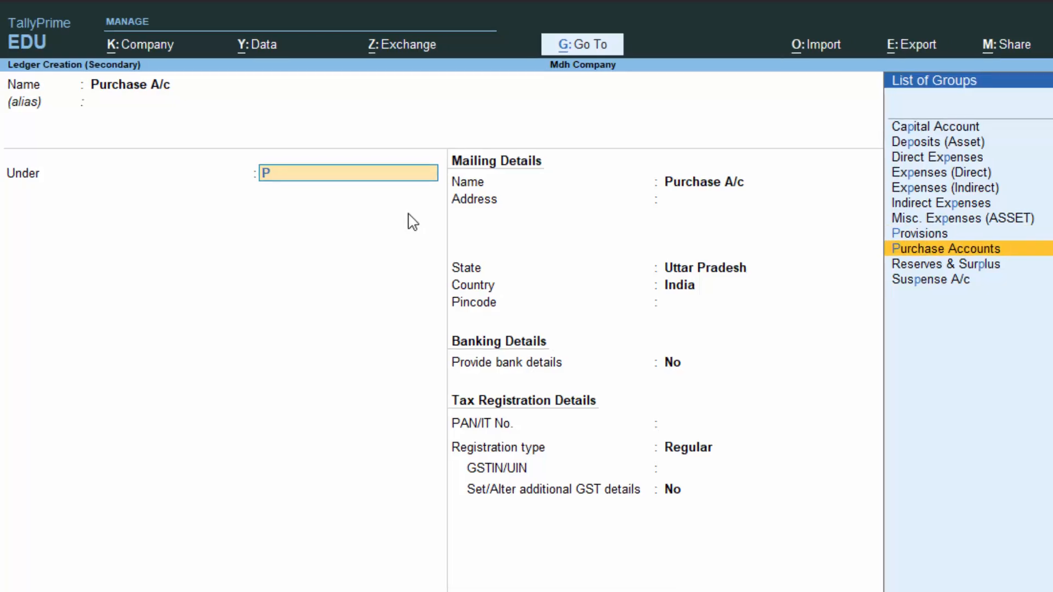
{"action": "key", "text": "Return"}
Keep the Purchase A/c ledger's default statutory and banking details and save it as the voucher's purchase ledger
{"action": "key", "text": "Return"}
{"action": "key", "text": "Return"}
{"action": "key", "text": "Return"}
{"action": "key", "text": "Return"}
{"action": "key", "text": "Return"}
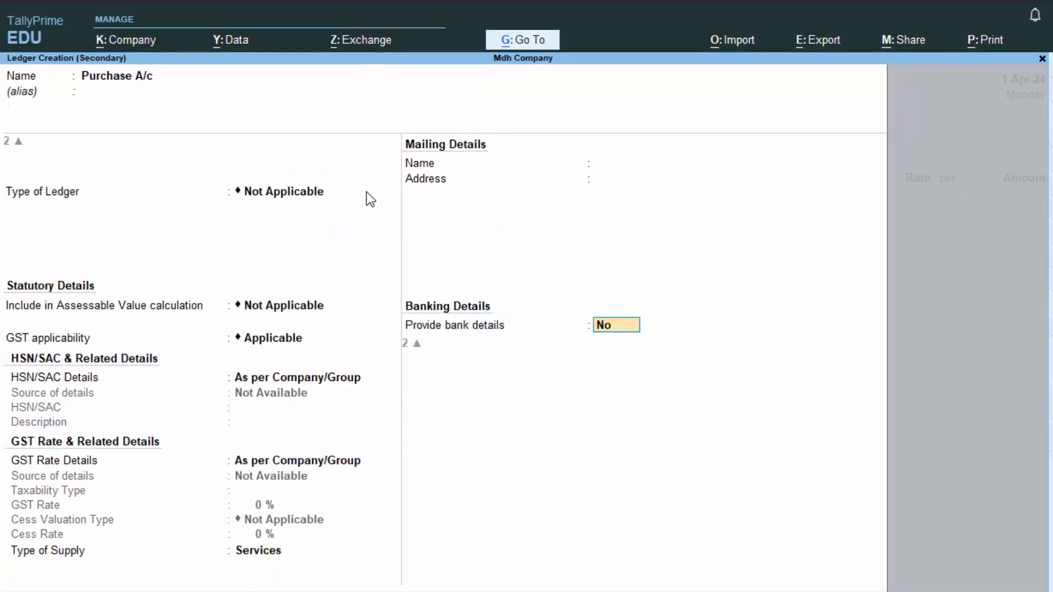
{"action": "key", "text": "Return"}
{"action": "key", "text": "Return"}
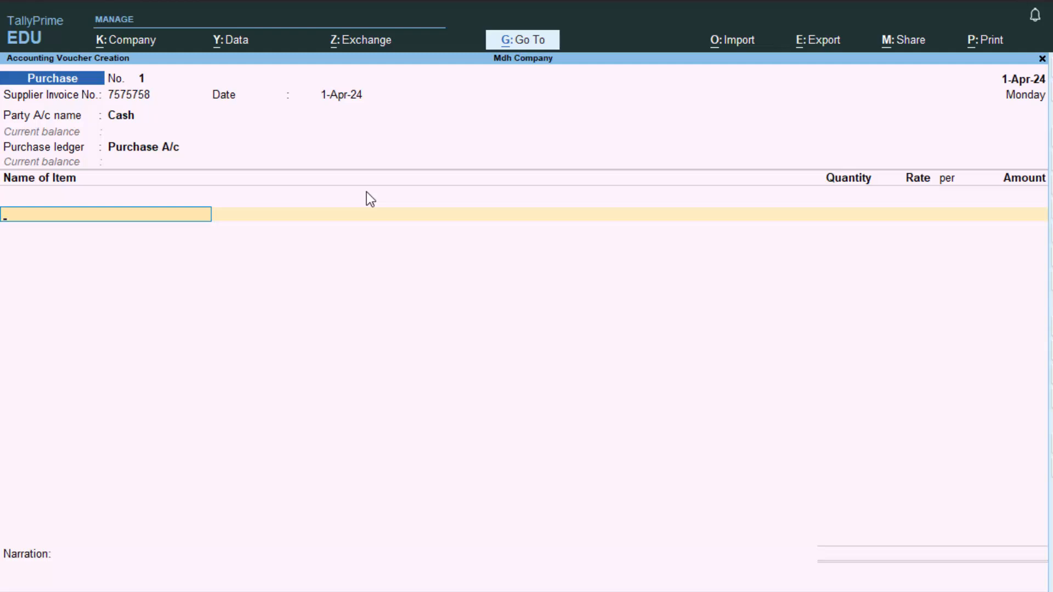
Create a new stock item named Keyboard from the voucher, under Primary with units Not Applicable
{"action": "key", "text": "alt+c"}
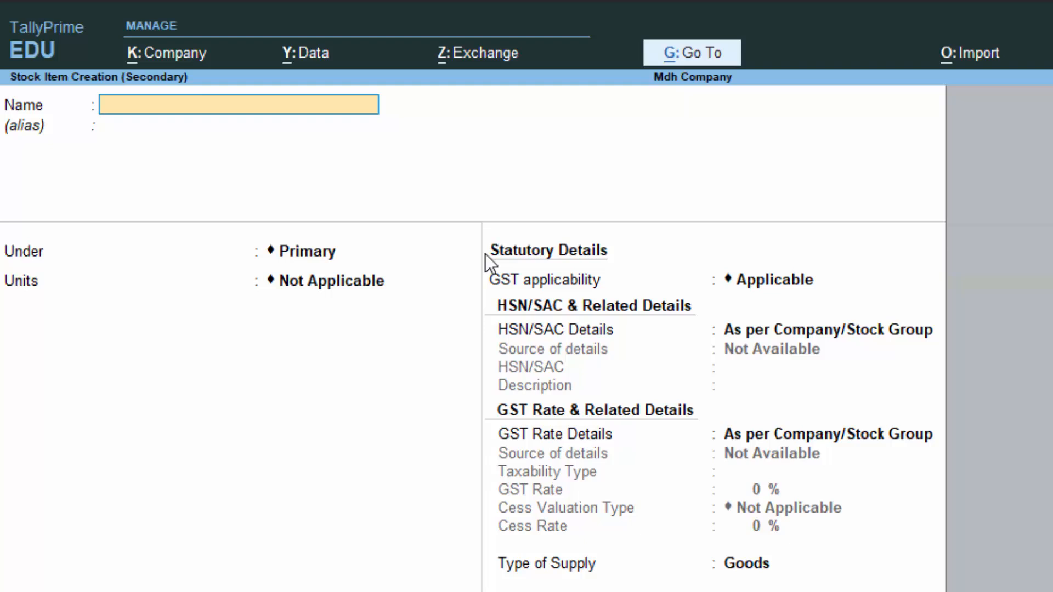
{"action": "type", "text": "Keyboard"}
{"action": "key", "text": "Return"}
{"action": "key", "text": "Return"}
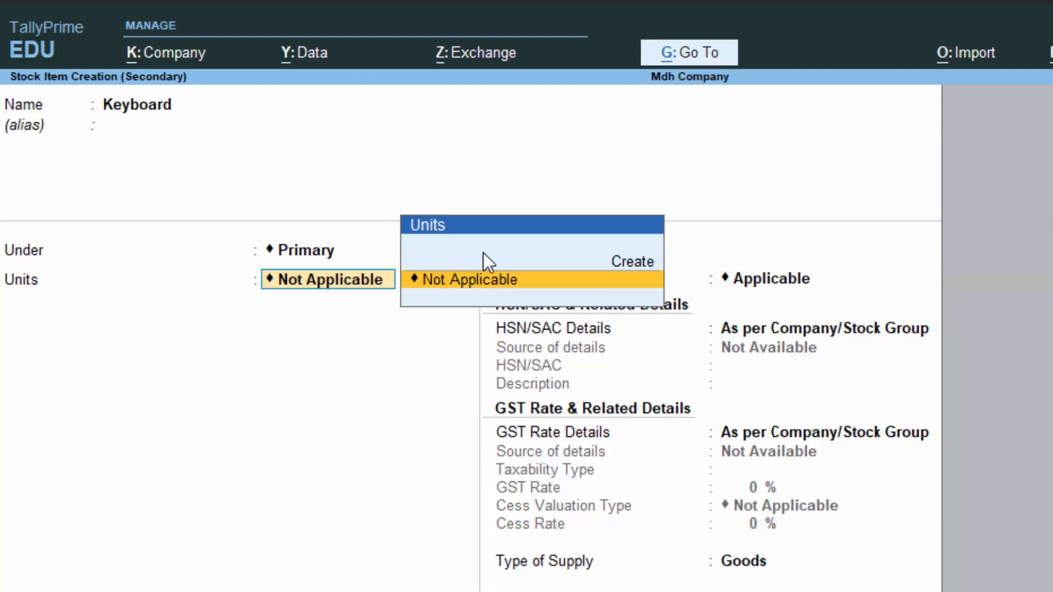
{"action": "key", "text": "Return"}
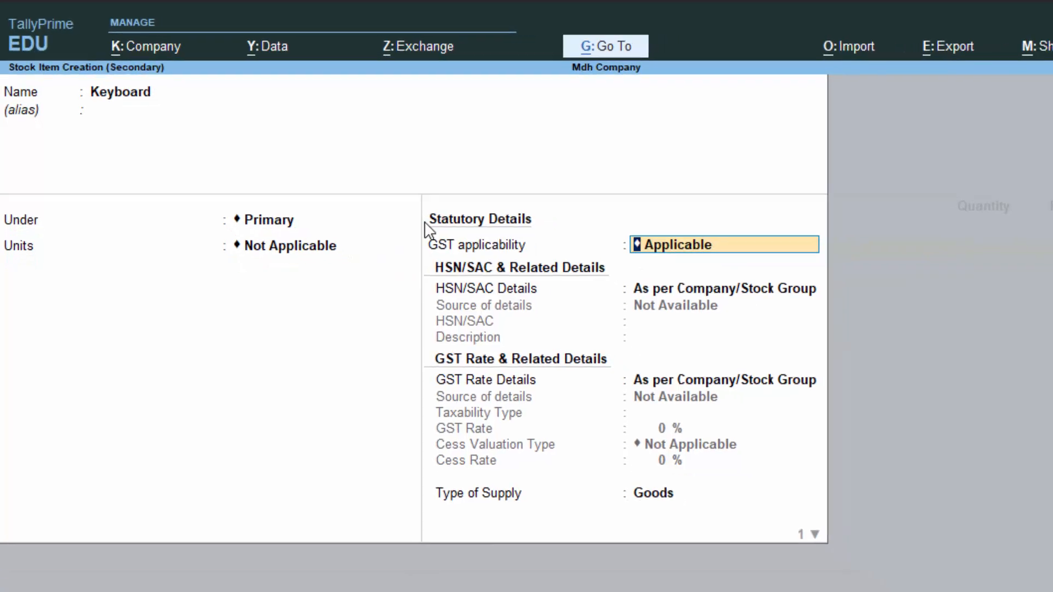
Keep the Keyboard item's default GST details, type of supply Goods and duty rate 0, and save the item
{"action": "key", "text": "Return"}
{"action": "key", "text": "Return"}
{"action": "key", "text": "Return"}
{"action": "key", "text": "Return"}
{"action": "key", "text": "Return"}
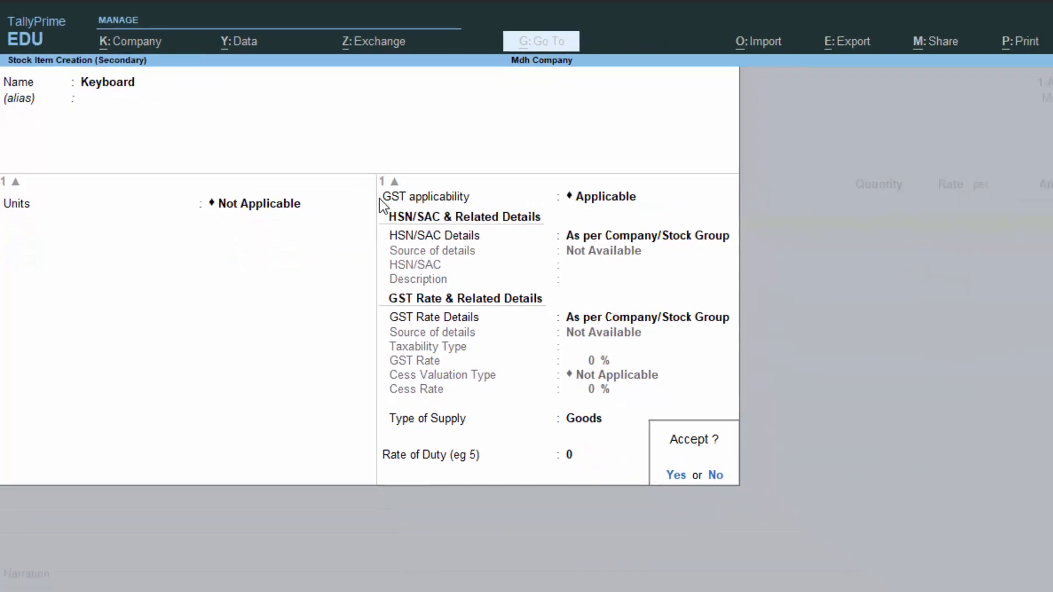
{"action": "key", "text": "Return"}
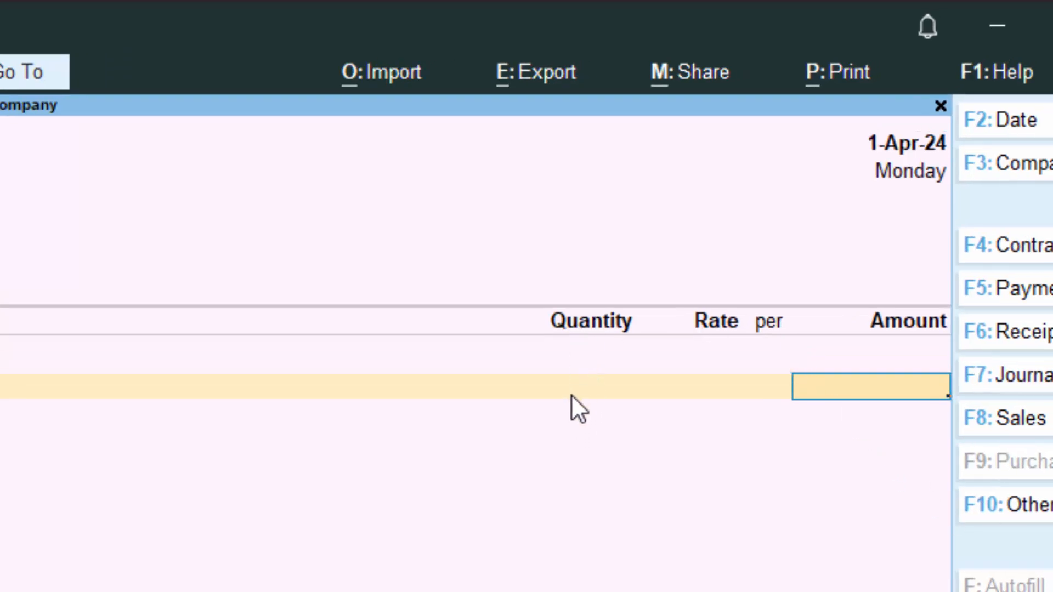
Reselect Keyboard as the item in the purchase voucher and quit the voucher without saving it
{"action": "key", "text": "BackSpace"}
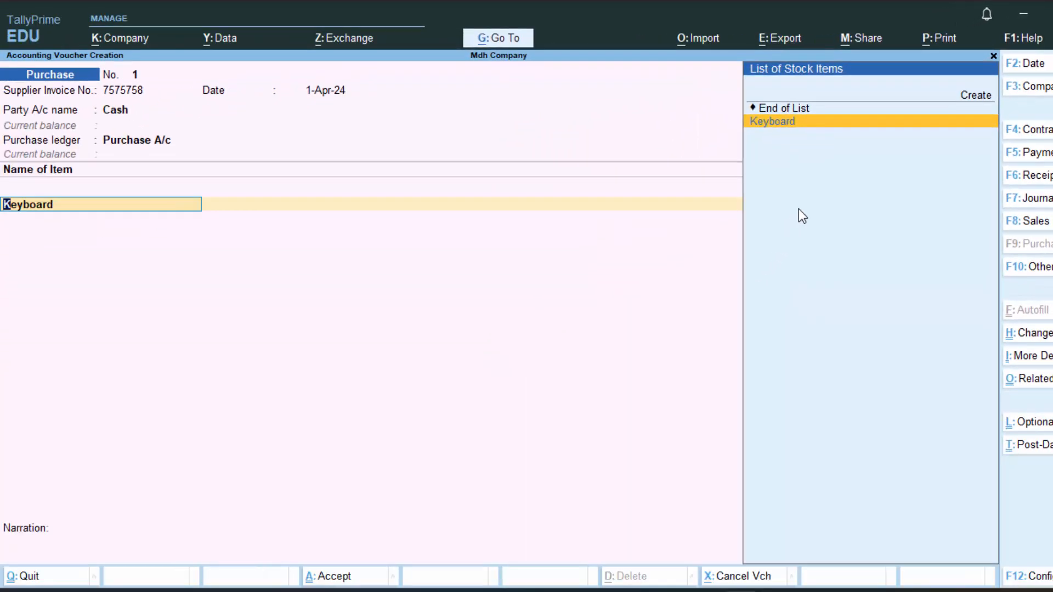
{"action": "key", "text": "Return"}
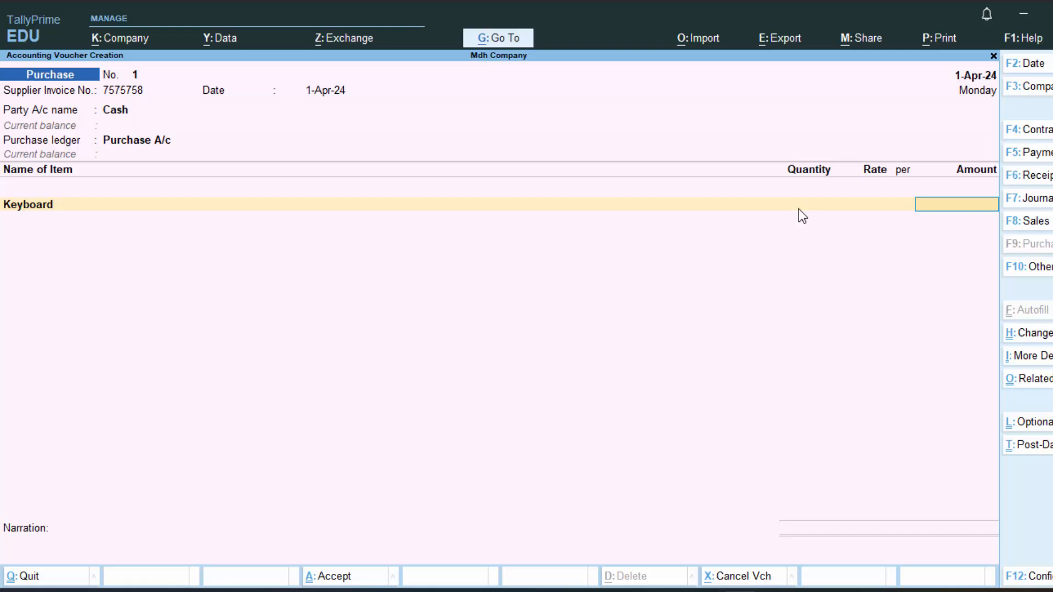
{"action": "key", "text": "Escape"}
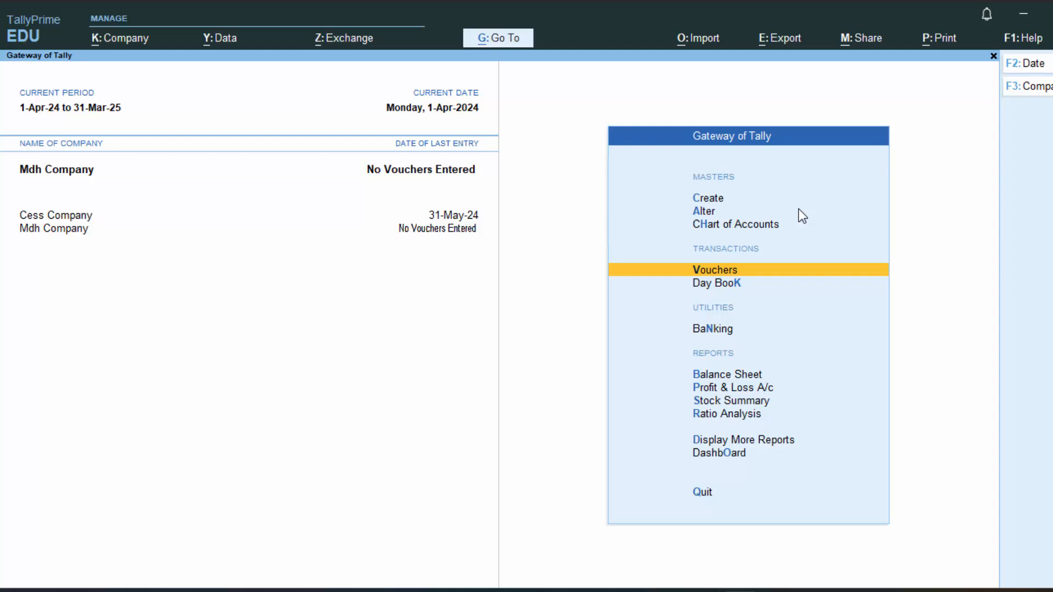
Create a new stock item master named Mouse under Primary with units Not Applicable
{"action": "key", "text": "Up"}
{"action": "key", "text": "Up"}
{"action": "key", "text": "Up"}
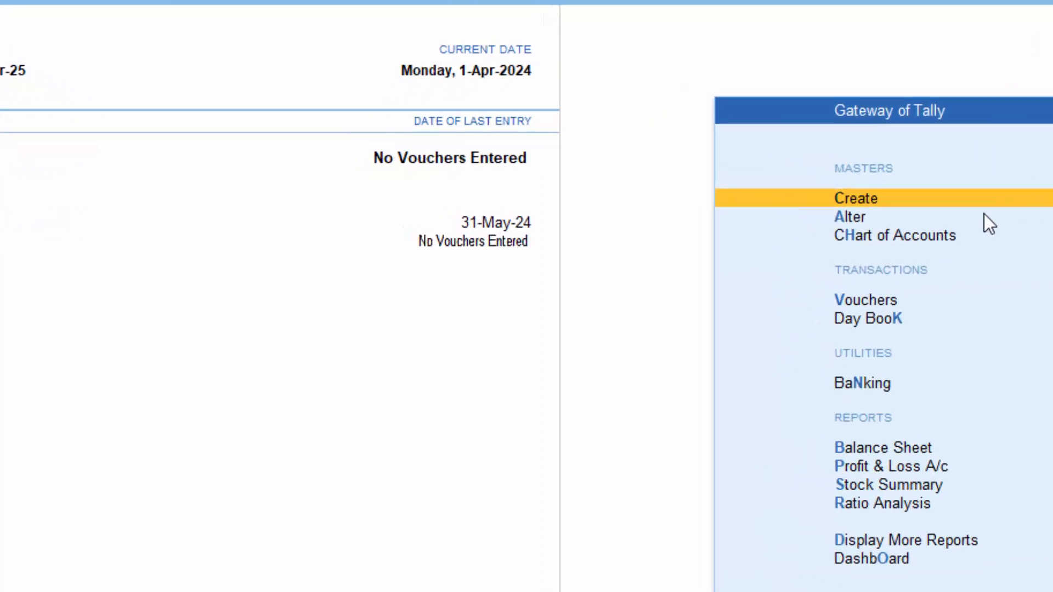
{"action": "key", "text": "Return"}
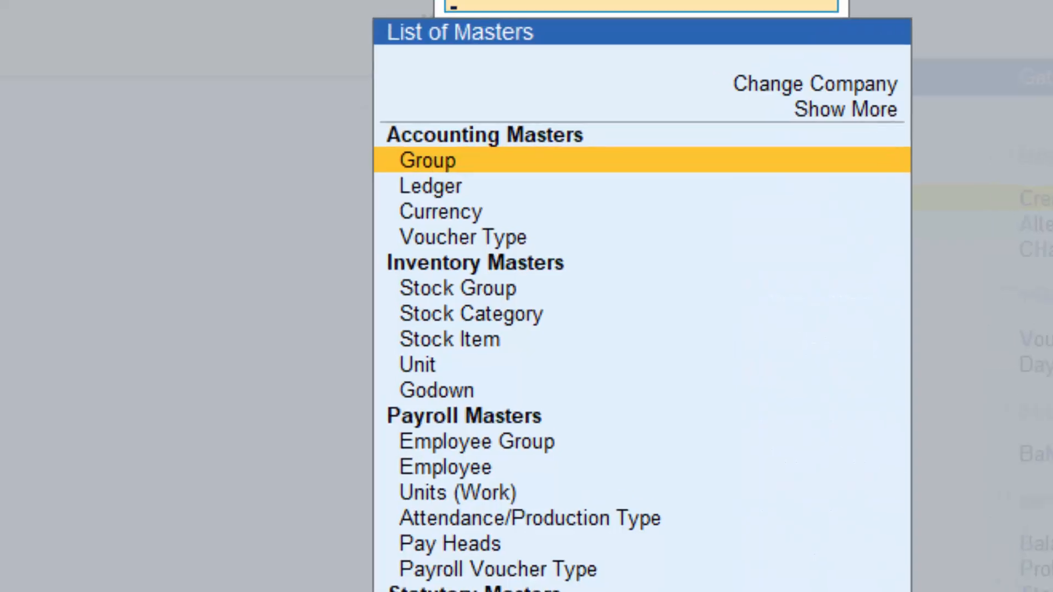
{"action": "key", "text": "Down"}
{"action": "key", "text": "Down"}
{"action": "key", "text": "Down"}
{"action": "key", "text": "Down"}
{"action": "key", "text": "Down"}
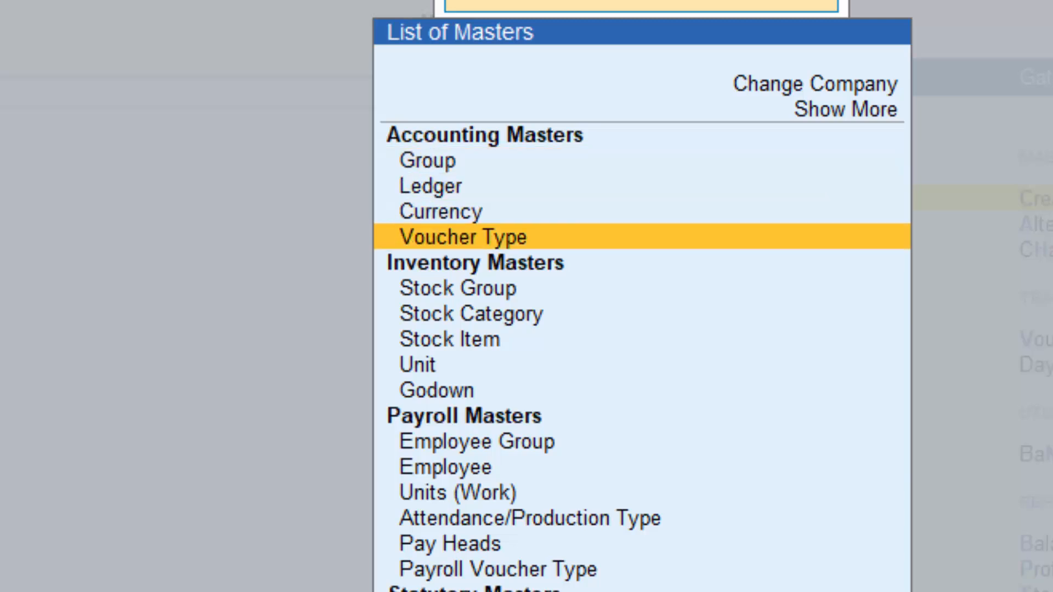
{"action": "key", "text": "Down"}
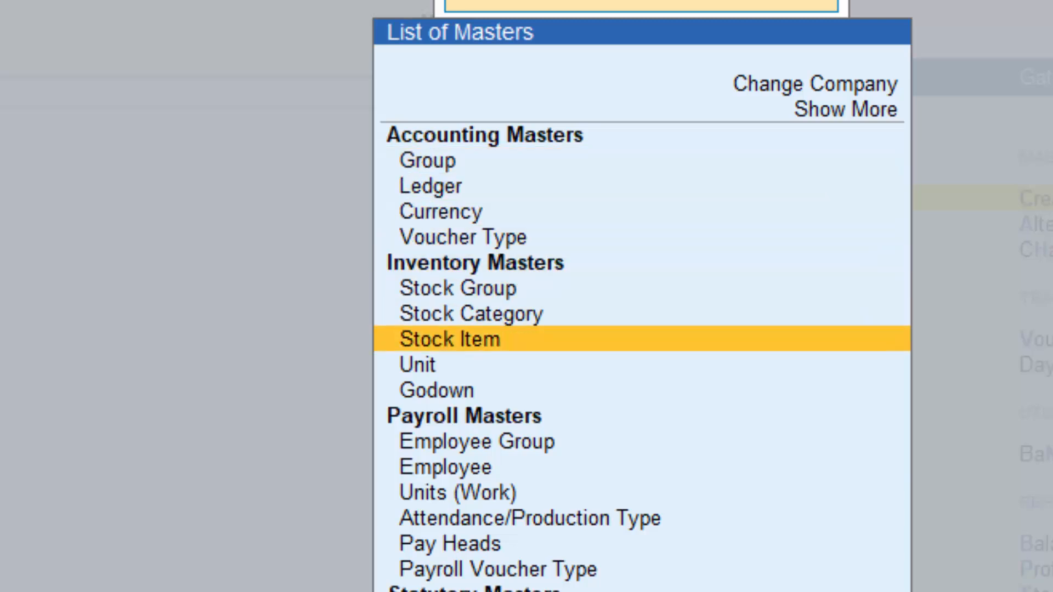
{"action": "key", "text": "Return"}
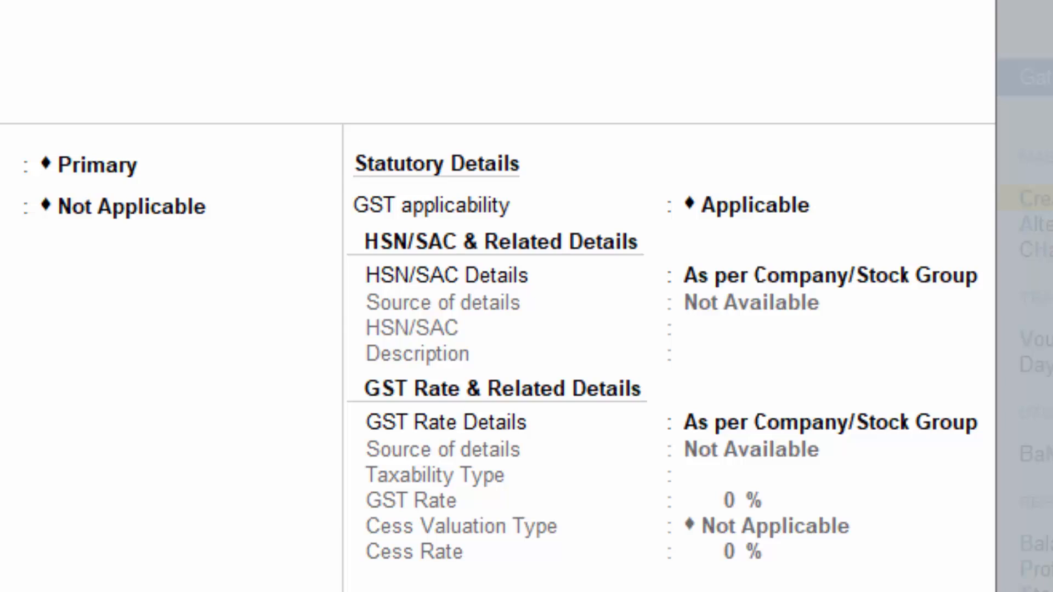
{"action": "type", "text": "Mouse"}
{"action": "key", "text": "Return"}
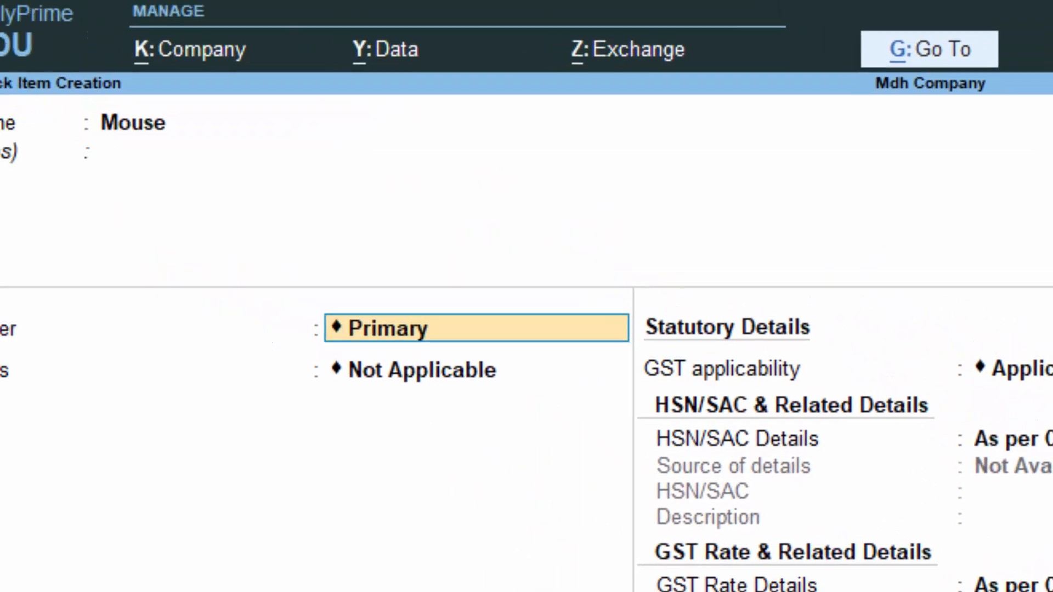
{"action": "key", "text": "Return"}
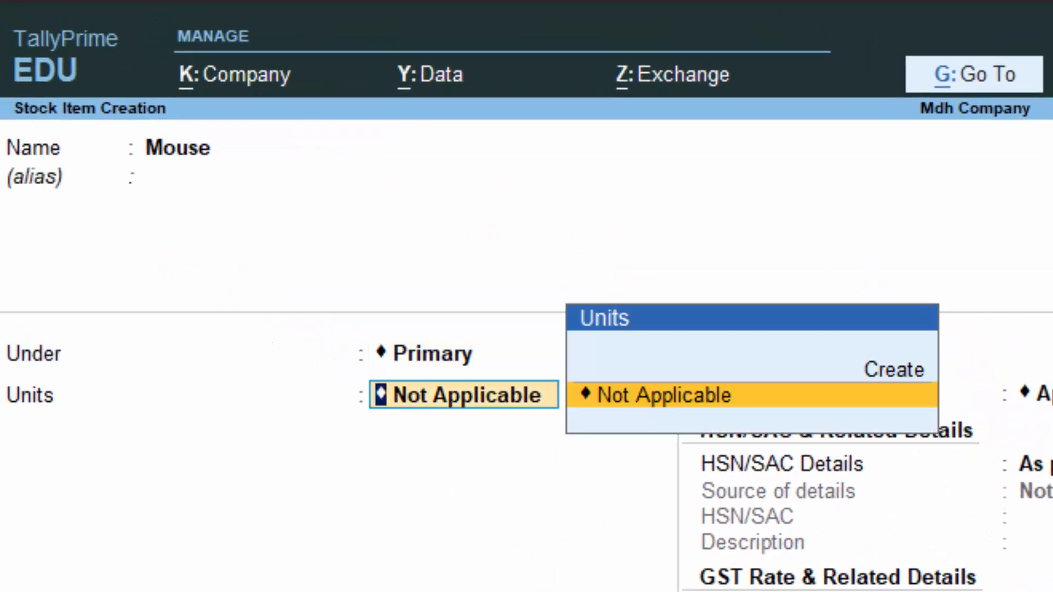
{"action": "key", "text": "Return"}
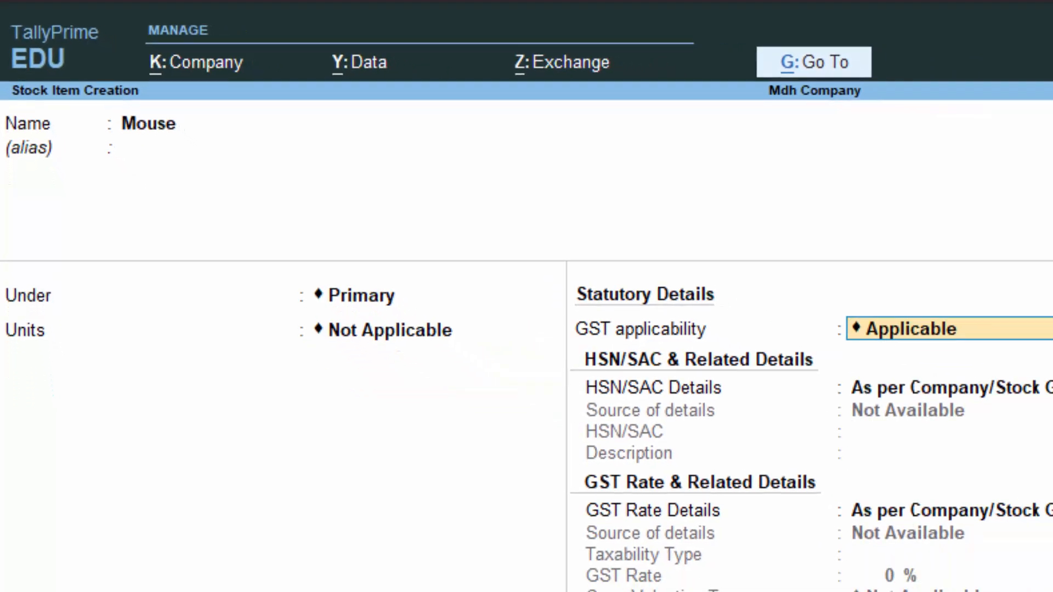
Keep the Mouse item's default GST details, type of supply Goods and duty rate 0, save it and leave stock item creation
{"action": "key", "text": "Return"}
{"action": "key", "text": "Return"}
{"action": "key", "text": "Return"}
{"action": "key", "text": "Return"}
{"action": "key", "text": "Return"}
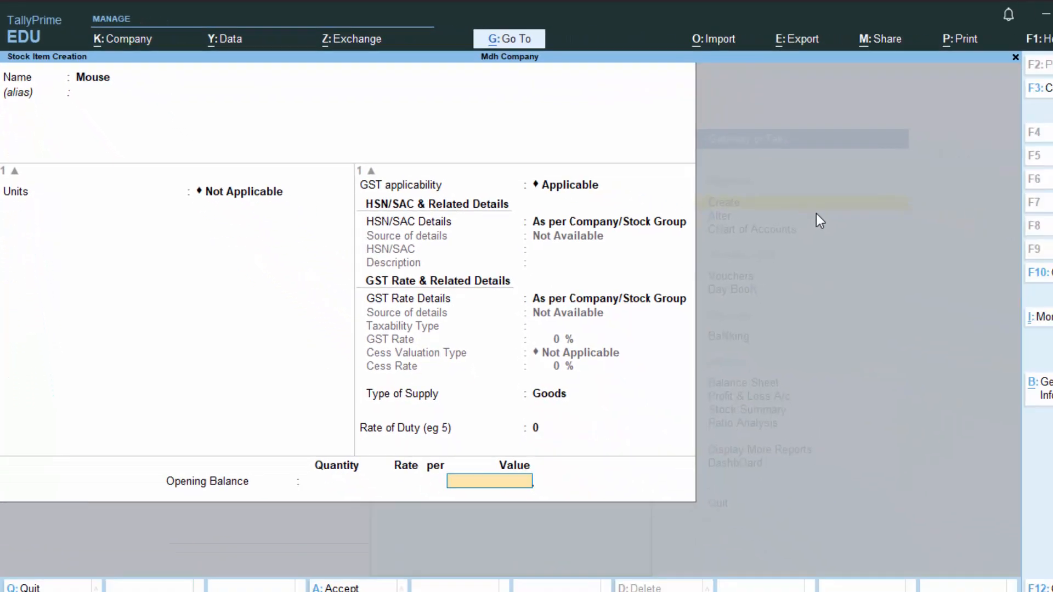
{"action": "key", "text": "Return"}
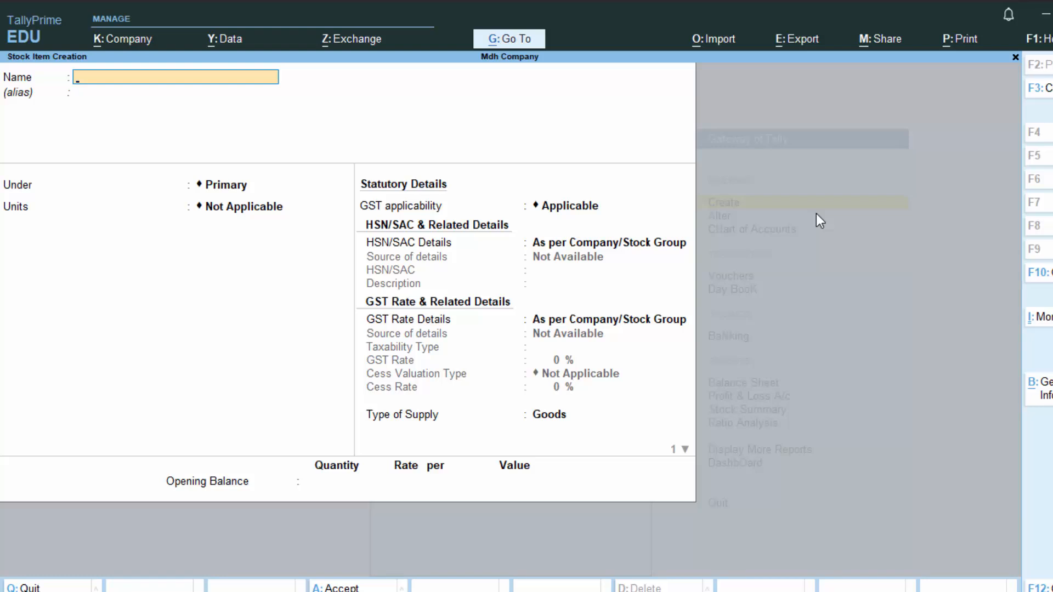
{"action": "key", "text": "Escape"}
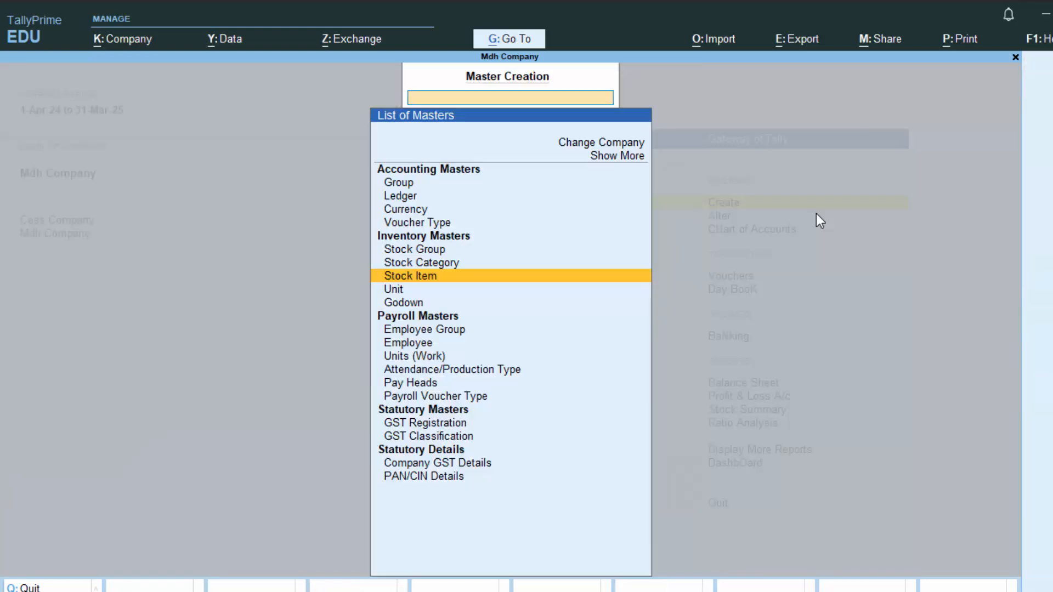
Create a new simple unit of measure with the symbol nos and the formal name Numbers
{"action": "key", "text": "Down"}
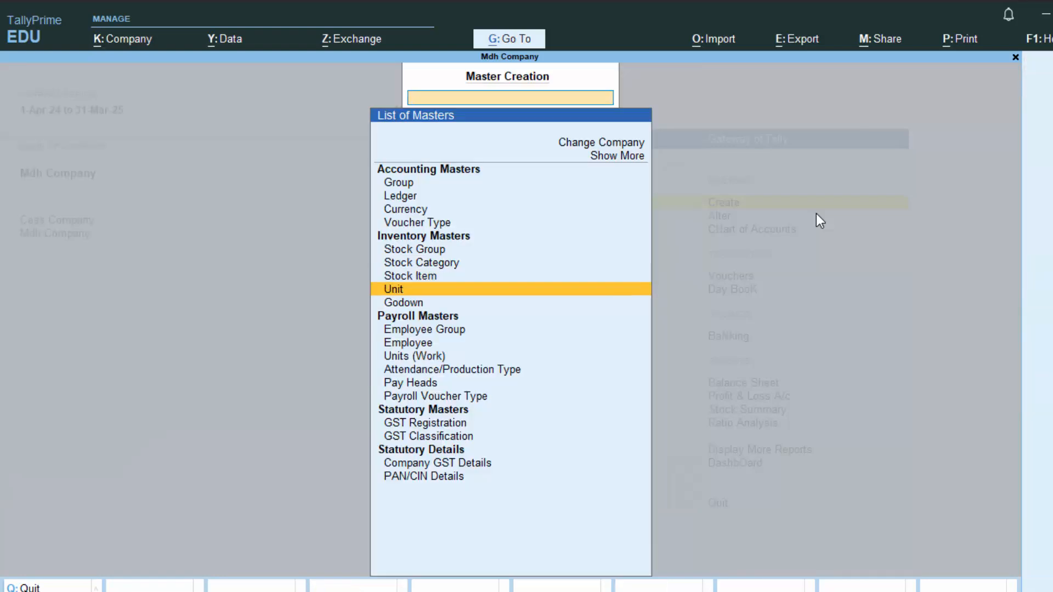
{"action": "key", "text": "Return"}
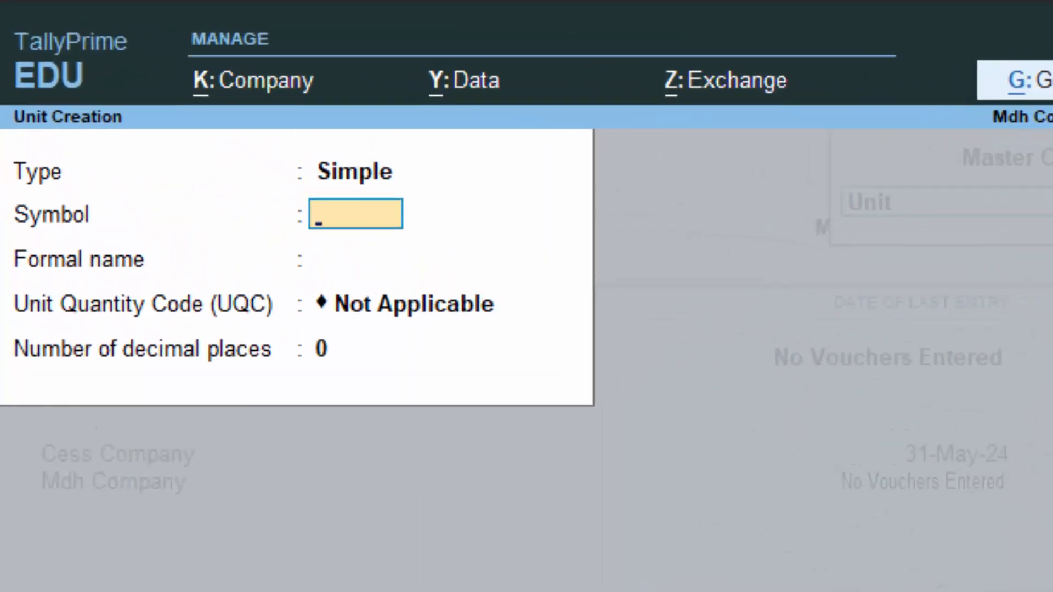
{"action": "type", "text": "nos"}
{"action": "key", "text": "Return"}
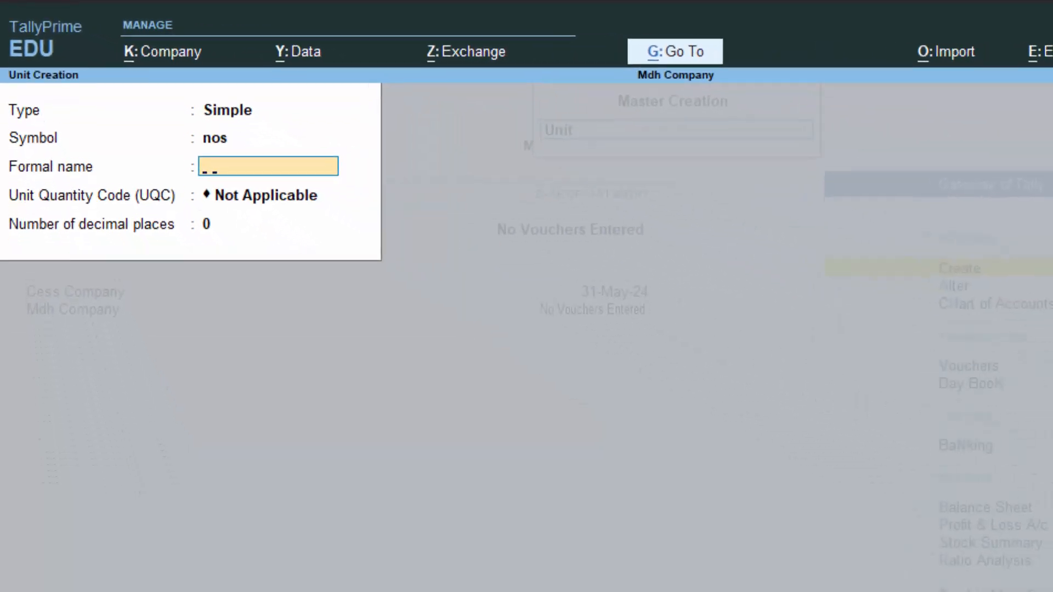
{"action": "type", "text": "Number"}
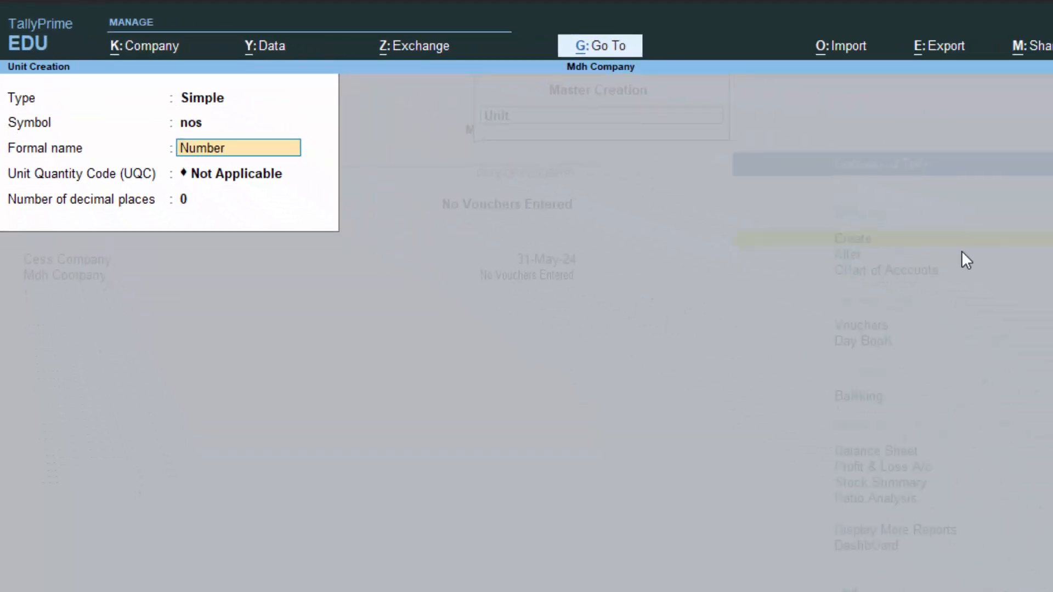
{"action": "type", "text": "s"}
{"action": "key", "text": "Return"}
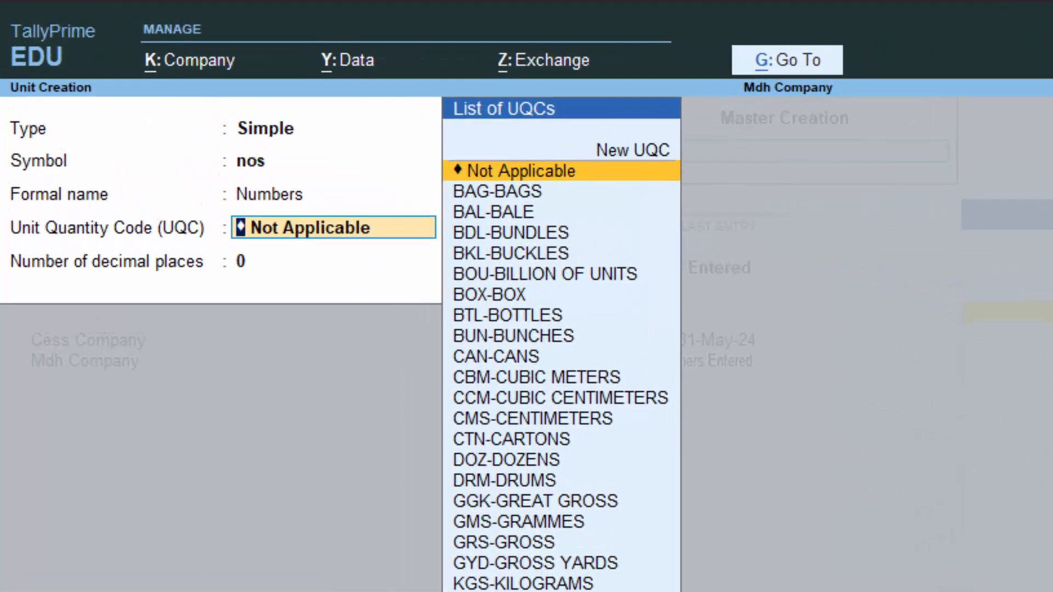
Set the nos unit's quantity code to NOS-NUMBERS with 0 decimal places, save it and return to the Gateway of Tally
{"action": "type", "text": "n"}
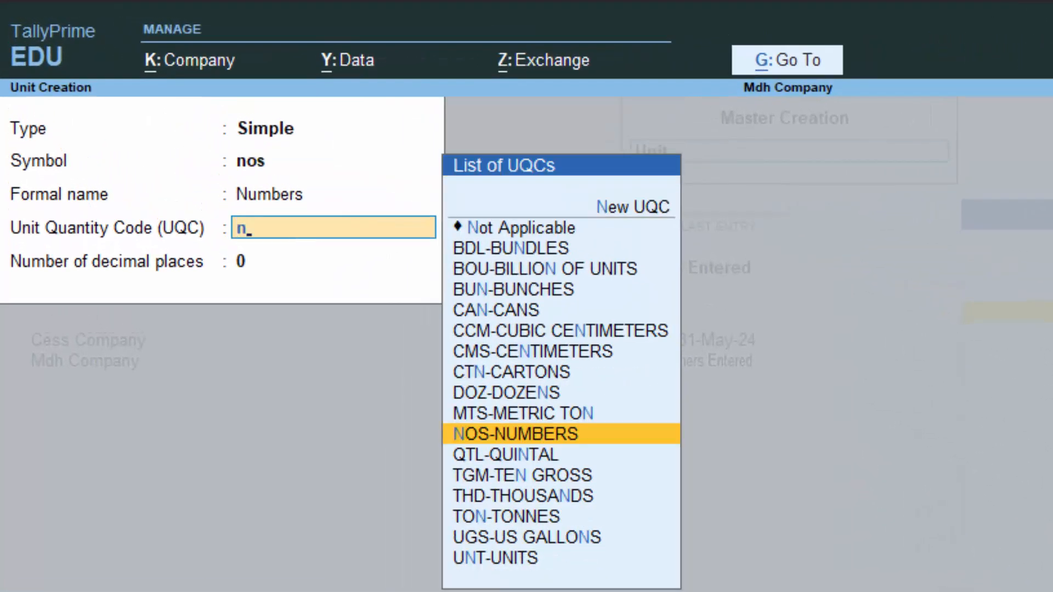
{"action": "key", "text": "Return"}
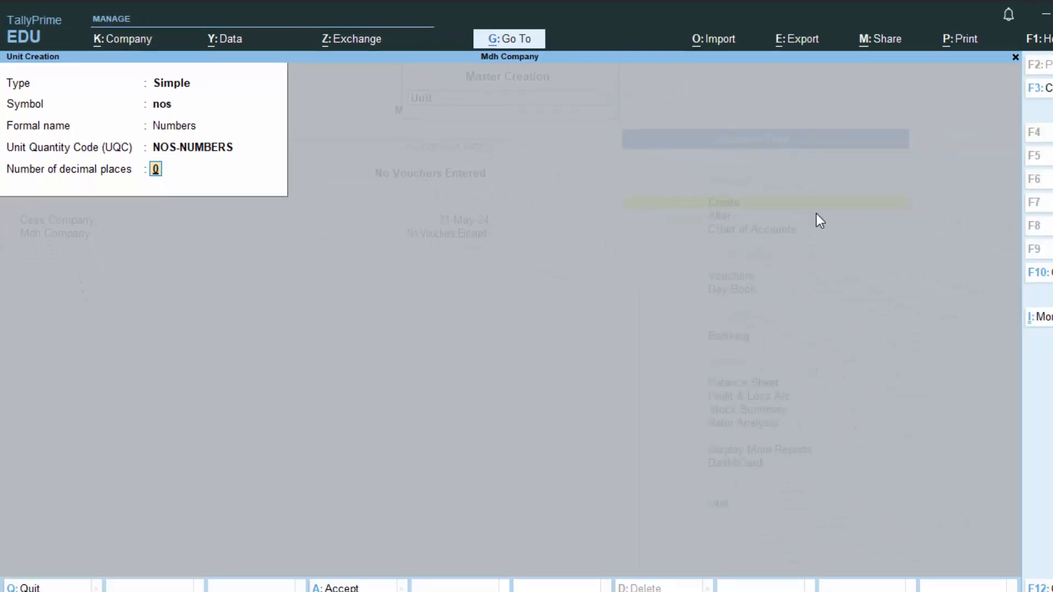
{"action": "key", "text": "Return"}
{"action": "key", "text": "Return"}
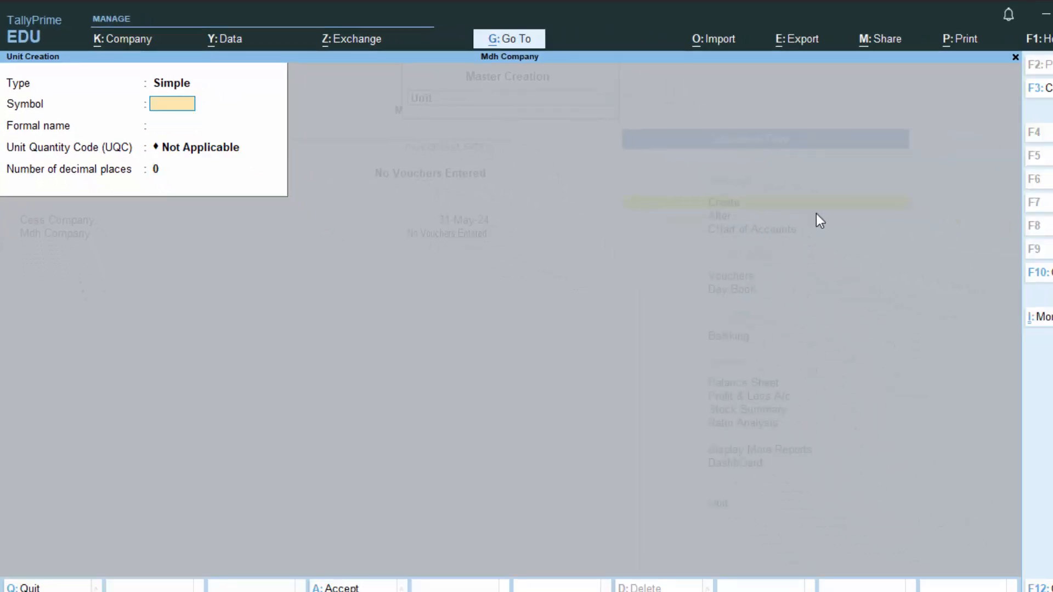
{"action": "key", "text": "Escape"}
{"action": "key", "text": "Return"}
{"action": "key", "text": "Escape"}
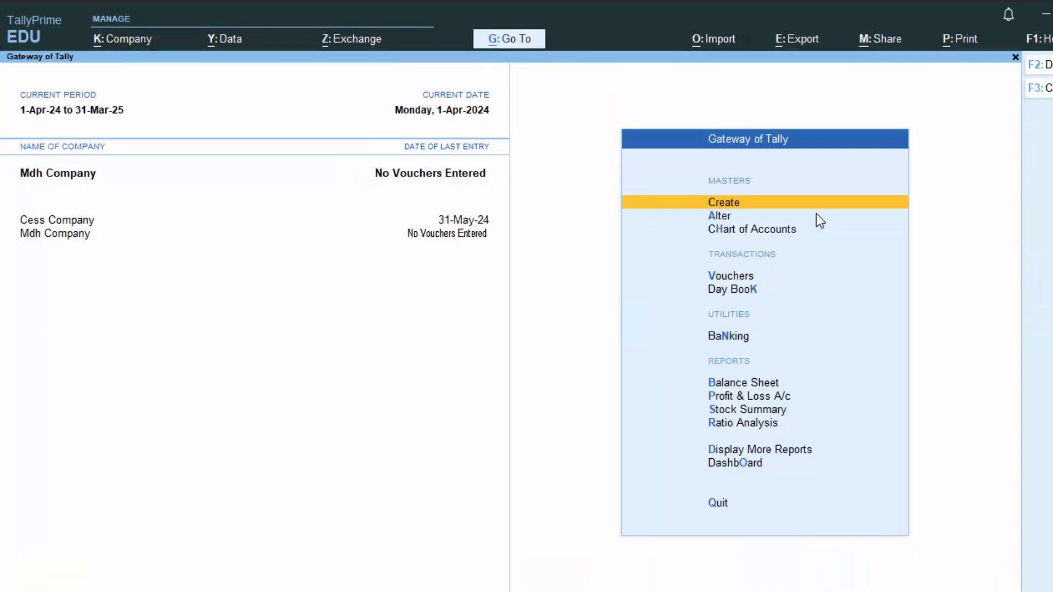
Start a new purchase voucher with supplier invoice number 4758 and set the voucher date to 1-5-24
{"action": "type", "text": "v"}
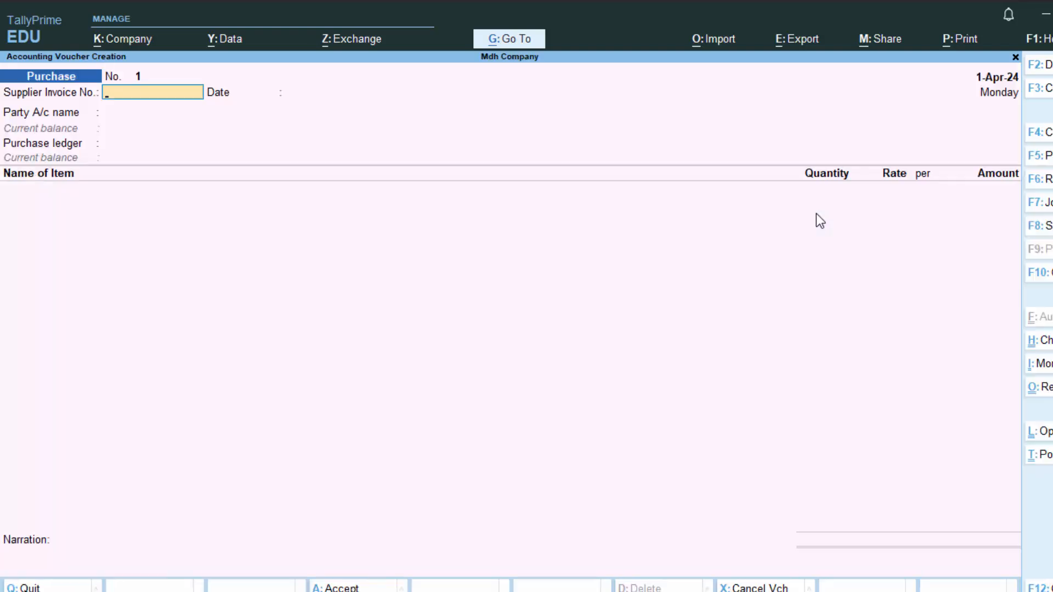
{"action": "type", "text": "4758"}
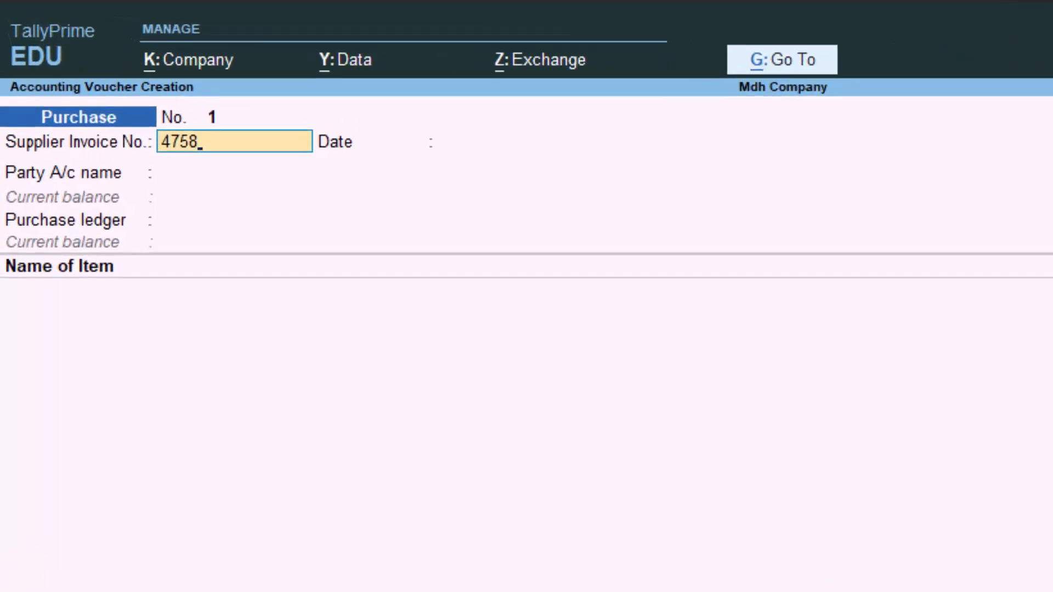
{"action": "key", "text": "F2"}
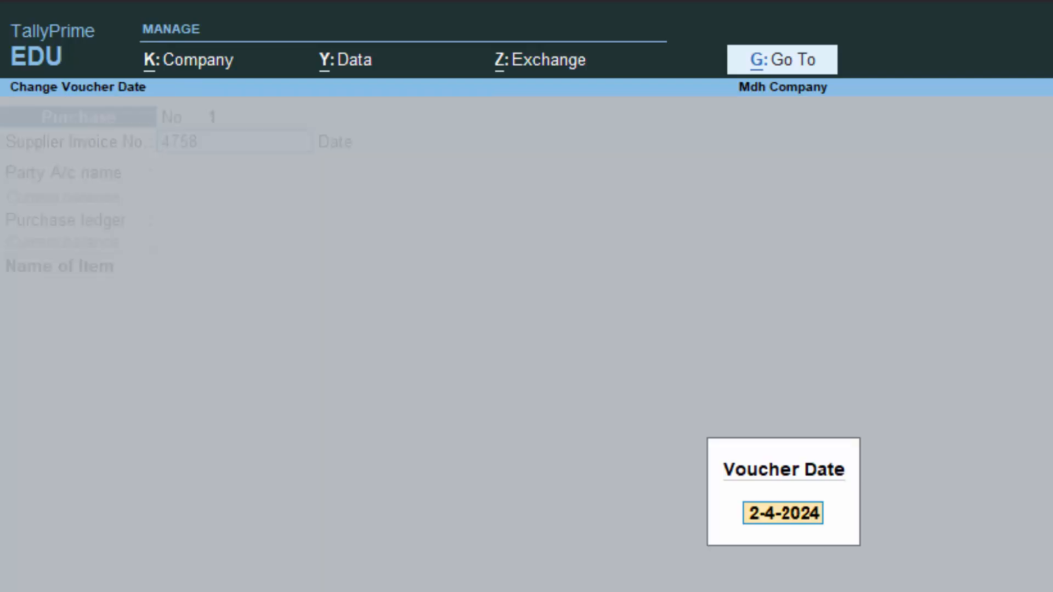
{"action": "type", "text": "1-5-24"}
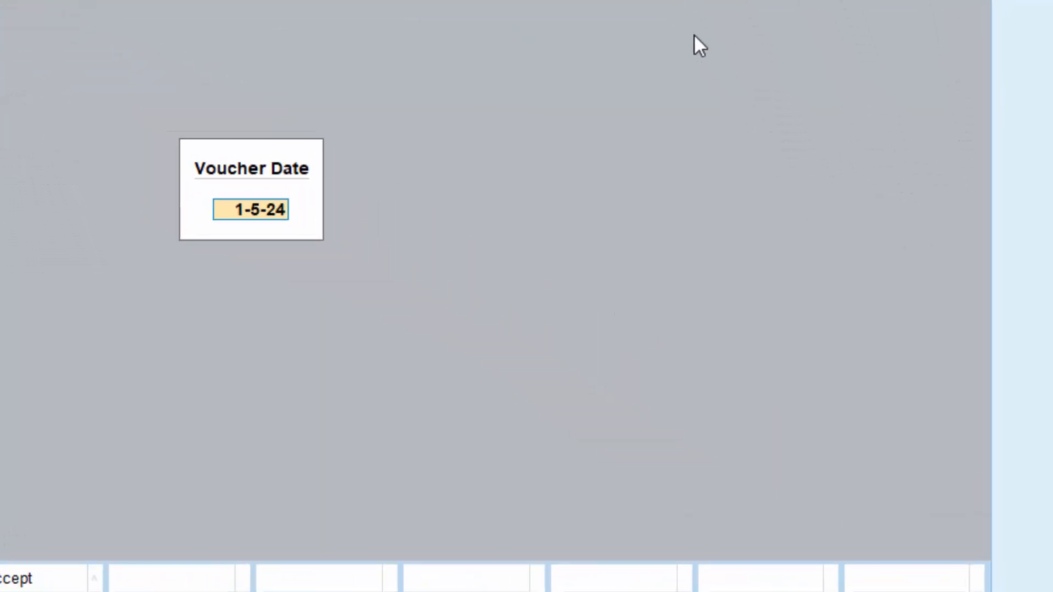
{"action": "key", "text": "Return"}
{"action": "key", "text": "Return"}
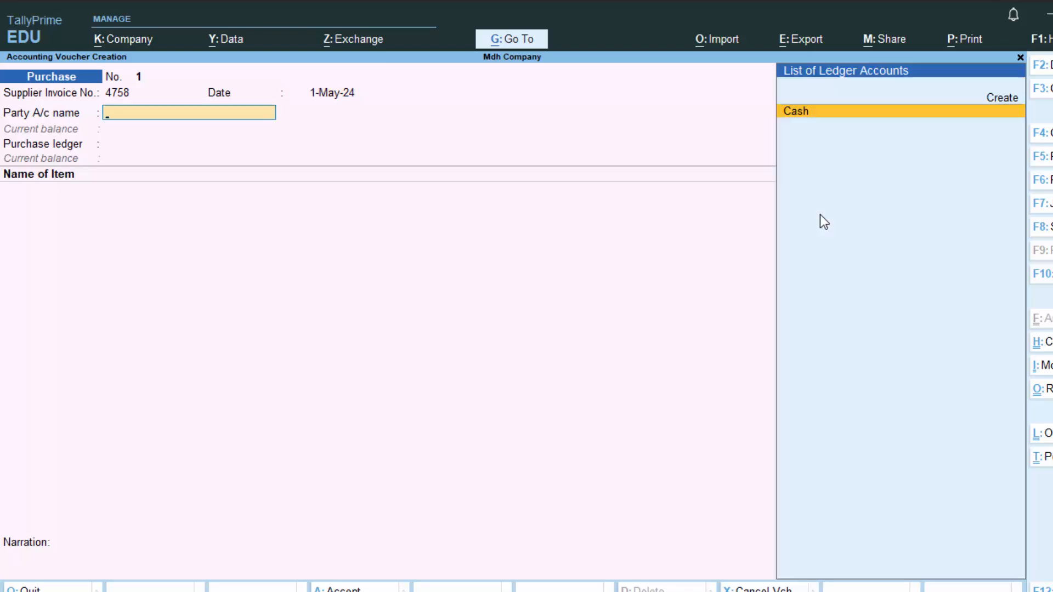
Choose Cash as the purchase voucher's party account and leave all receipt details blank
{"action": "key", "text": "Return"}
{"action": "key", "text": "Return"}
{"action": "key", "text": "Return"}
{"action": "key", "text": "Return"}
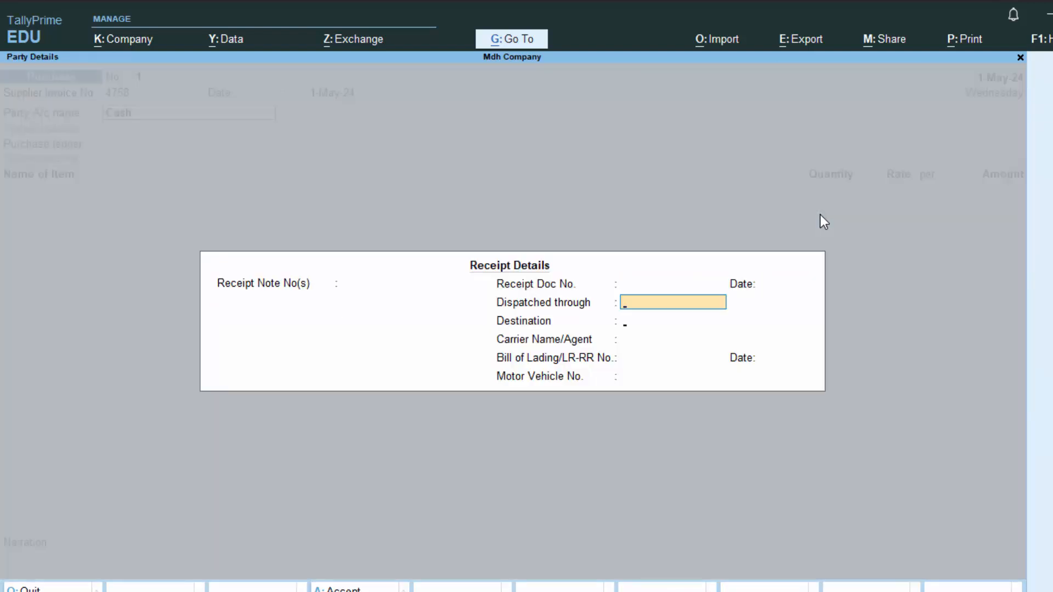
{"action": "key", "text": "Return"}
{"action": "key", "text": "Return"}
{"action": "key", "text": "Return"}
{"action": "key", "text": "Return"}
{"action": "key", "text": "Return"}
Keep the default party details for Cash, with state Uttar Pradesh and country India, and choose Purchase A/c as the purchase ledger
{"action": "key", "text": "Return"}
{"action": "key", "text": "Return"}
{"action": "key", "text": "Return"}
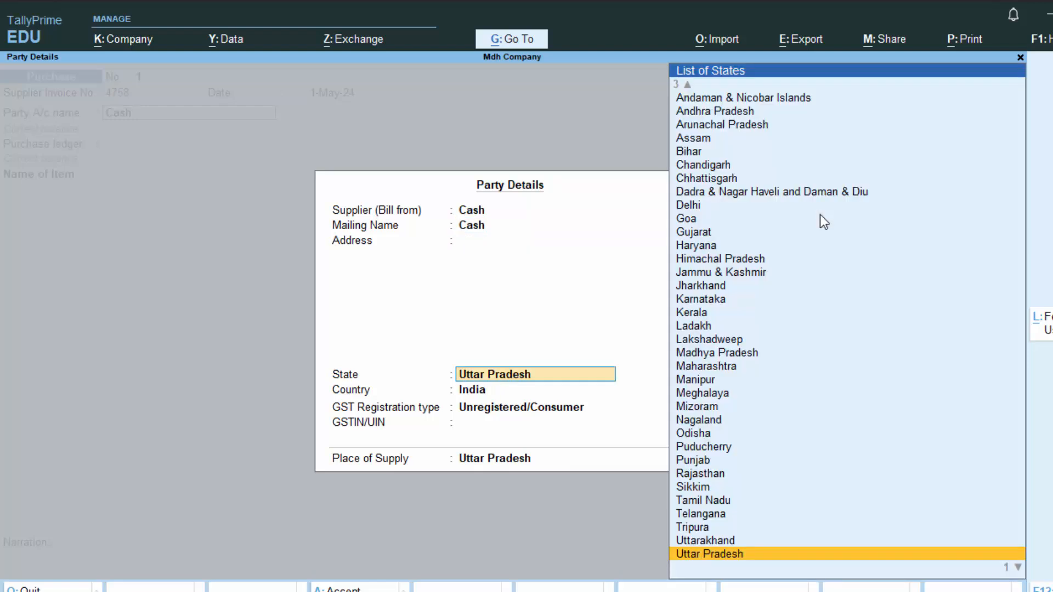
{"action": "key", "text": "Return"}
{"action": "key", "text": "Return"}
{"action": "key", "text": "Return"}
{"action": "key", "text": "Return"}
{"action": "key", "text": "Return"}
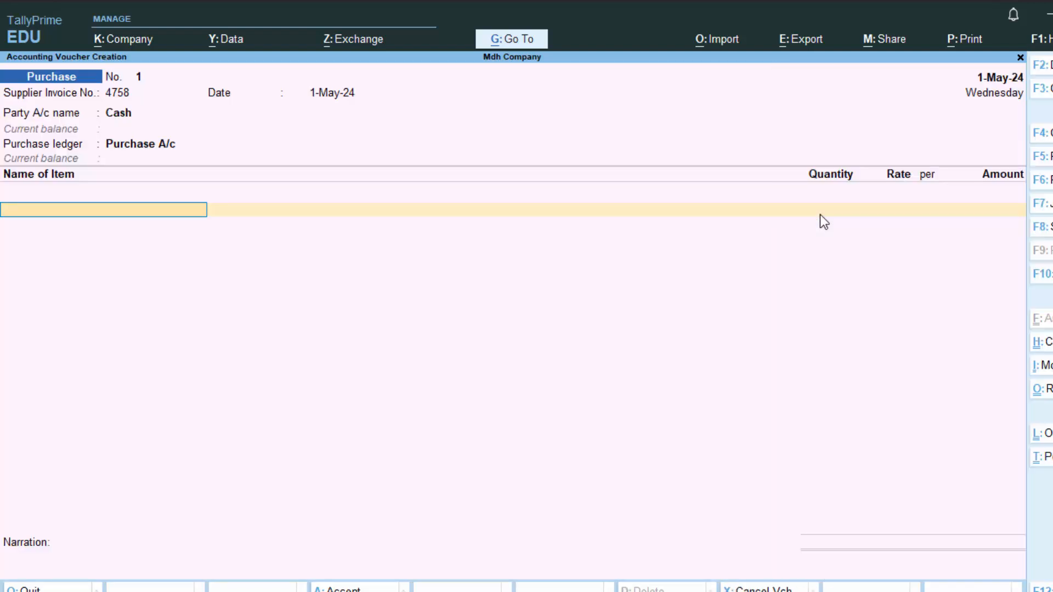
Add Mouse as the item in the purchase voucher and try to enter its quantity and rate
{"action": "type", "text": "m"}
{"action": "key", "text": "Return"}
{"action": "key", "text": "Return"}
{"action": "key", "text": "Return"}
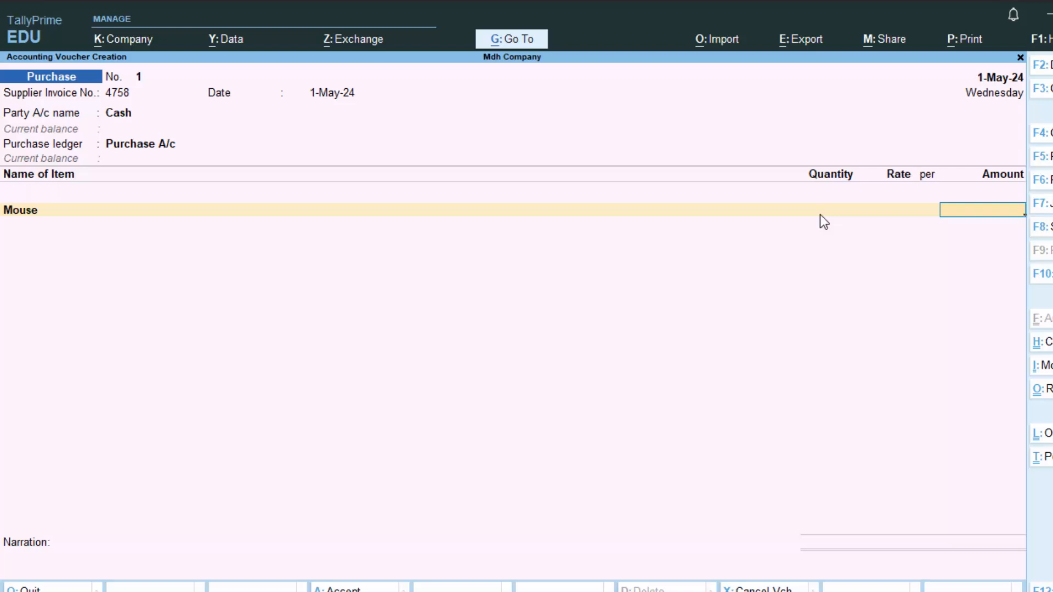
Discard the unfinished purchase voucher and open the Keyboard stock item for alteration
{"action": "key", "text": "Escape"}
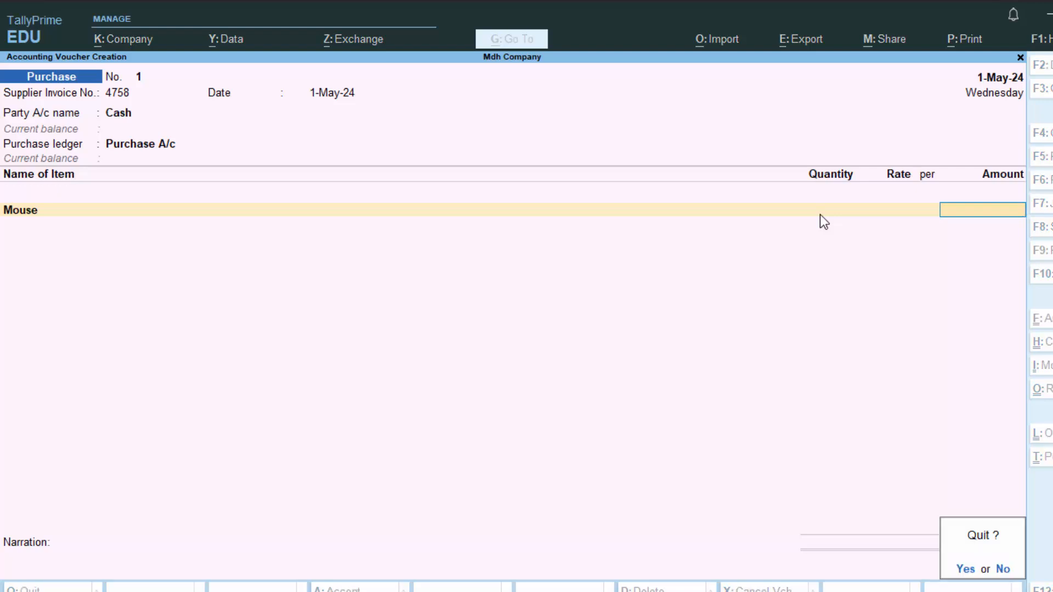
{"action": "key", "text": "y"}
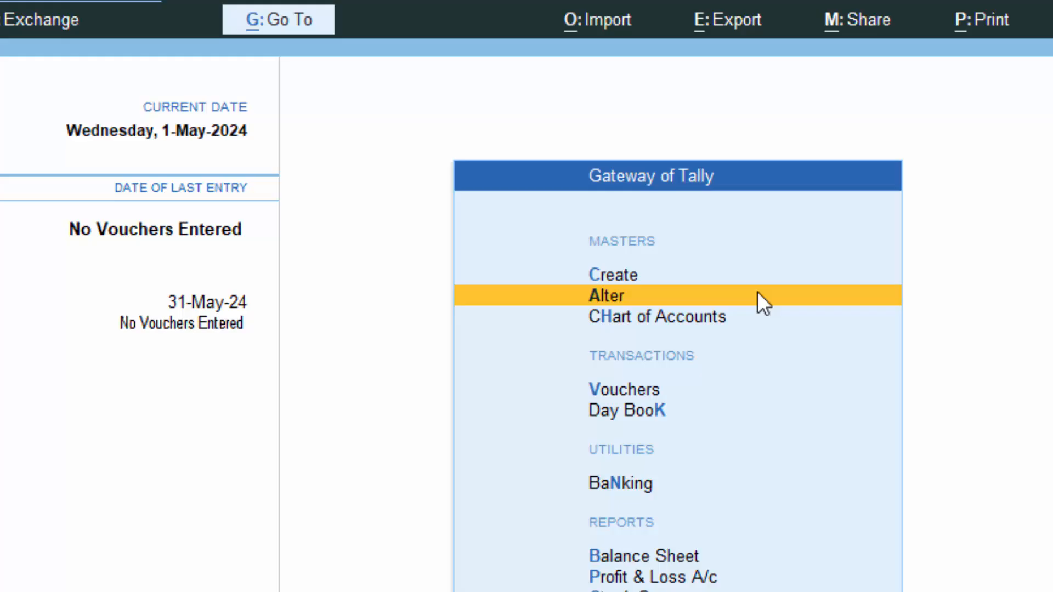
{"action": "left_click", "coordinate": [716, 336]}
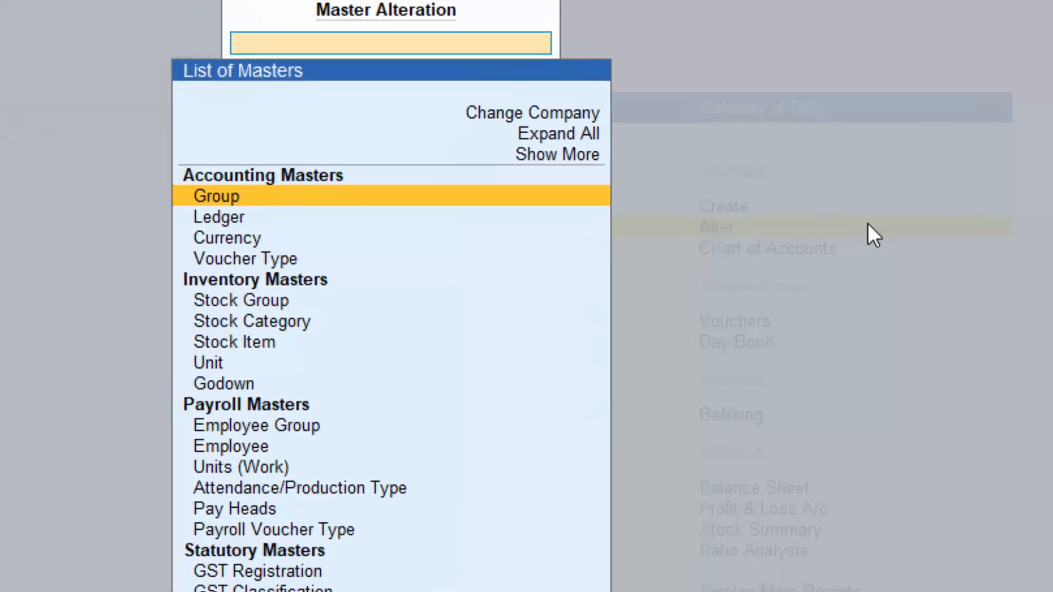
{"action": "key", "text": "Down"}
{"action": "key", "text": "Down"}
{"action": "key", "text": "Down"}
{"action": "key", "text": "Down"}
{"action": "key", "text": "Down"}
{"action": "key", "text": "Down"}
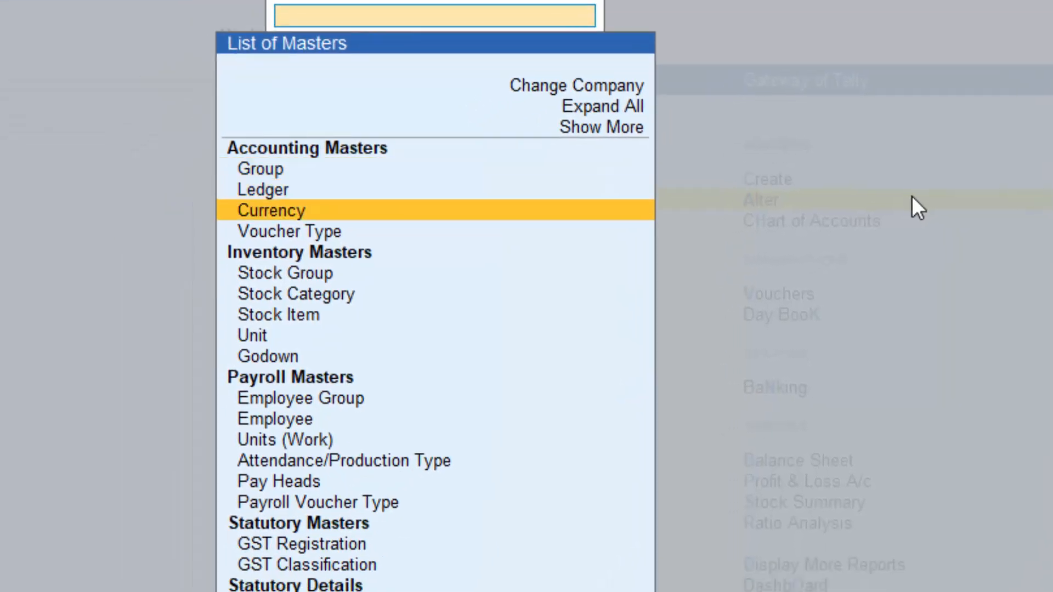
{"action": "key", "text": "Down"}
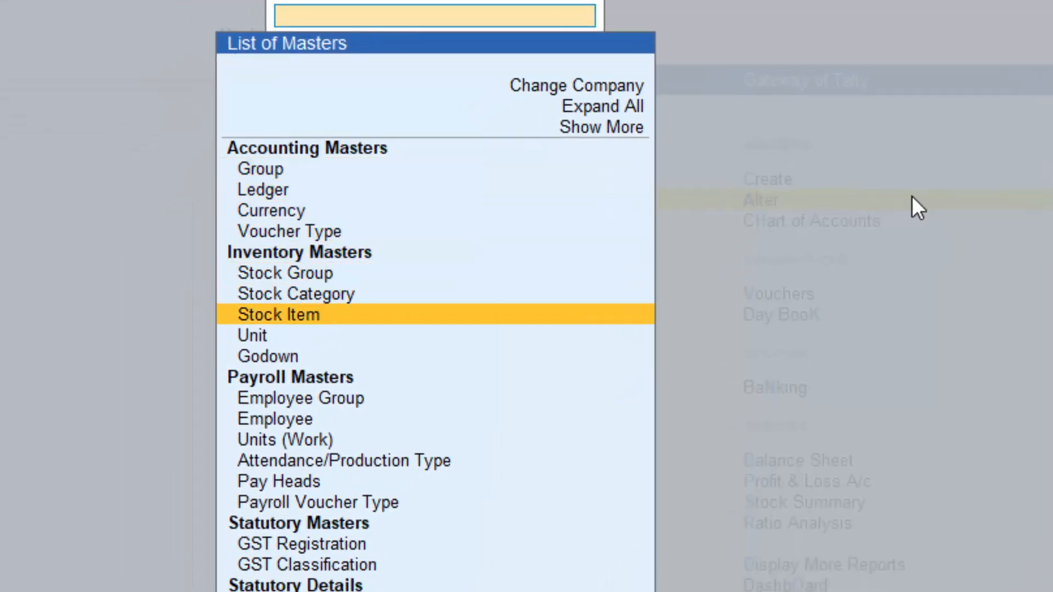
{"action": "key", "text": "Return"}
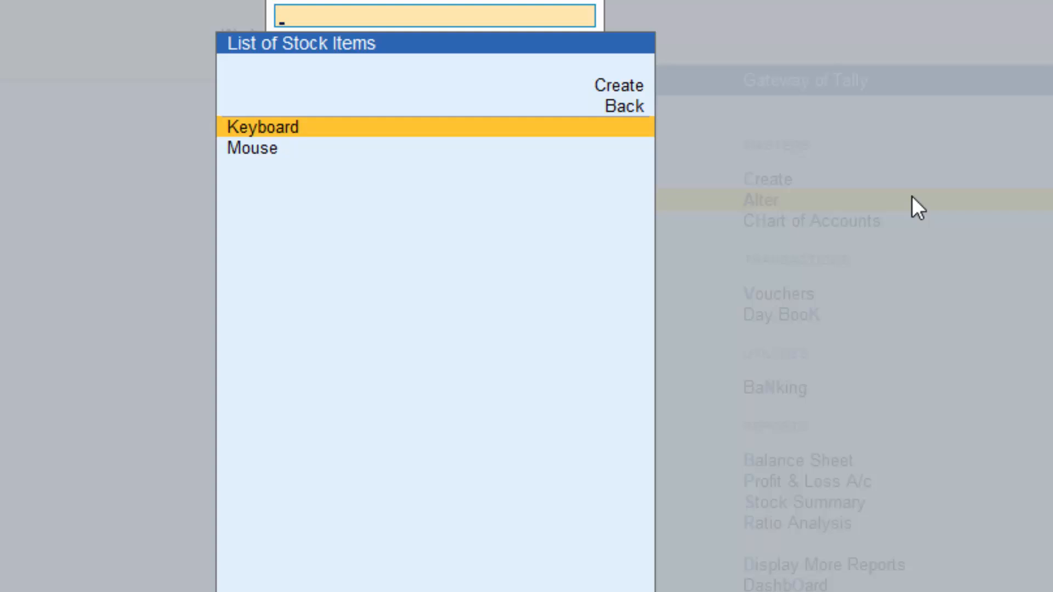
{"action": "key", "text": "Return"}
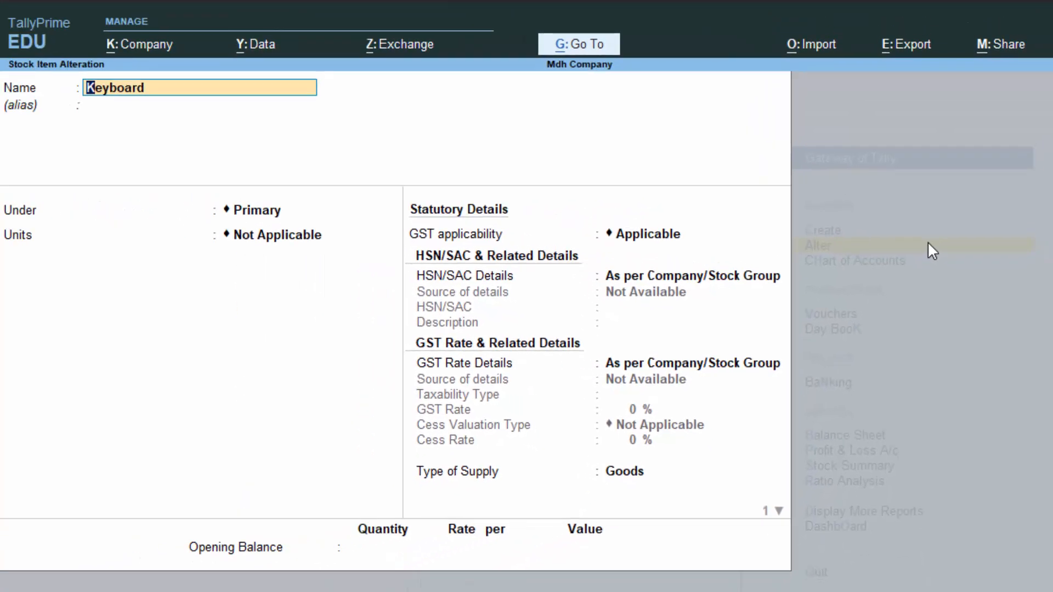
Set the Keyboard stock item's units to nos and keep Alter components (BOM) at No
{"action": "key", "text": "Return"}
{"action": "key", "text": "Return"}
{"action": "key", "text": "Return"}
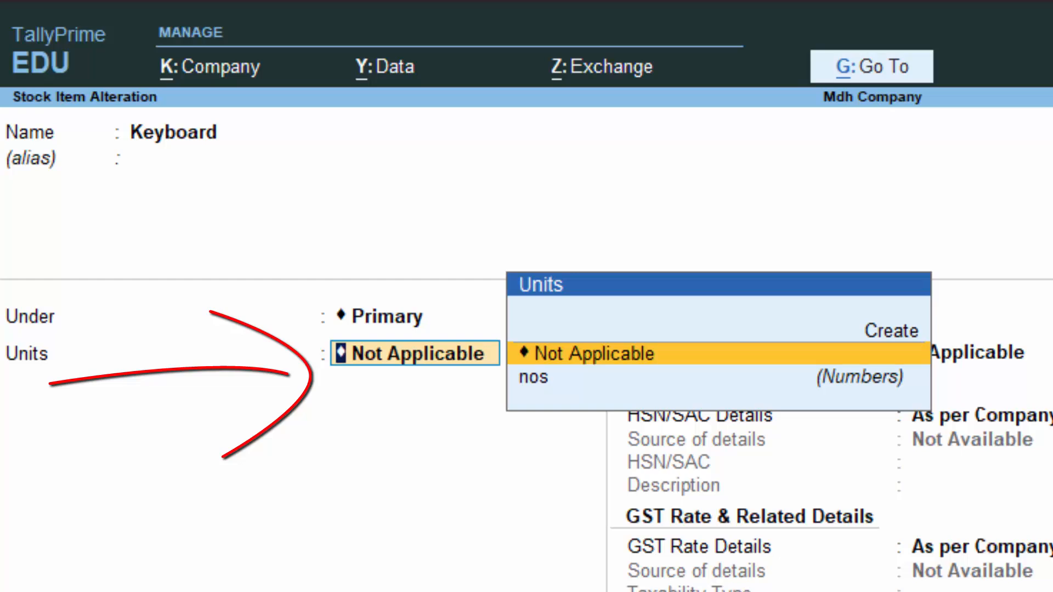
{"action": "key", "text": "Down"}
{"action": "key", "text": "Return"}
{"action": "key", "text": "Return"}
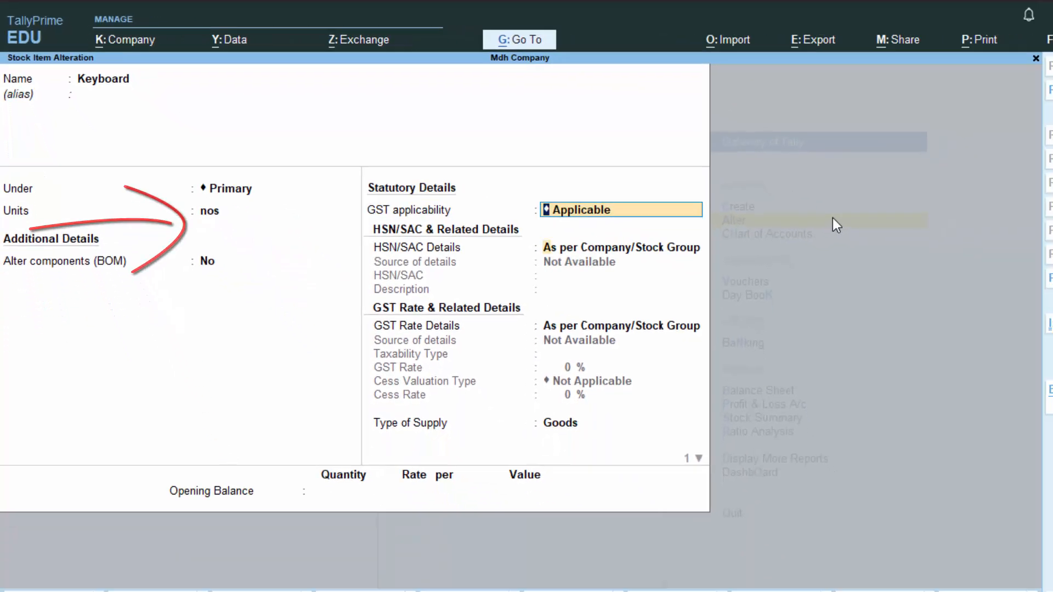
Keep Keyboard's default GST, duty and opening balance details and save the altered item
{"action": "key", "text": "Return"}
{"action": "key", "text": "Return"}
{"action": "key", "text": "Return"}
{"action": "key", "text": "Return"}
{"action": "key", "text": "Return"}
{"action": "key", "text": "Return"}
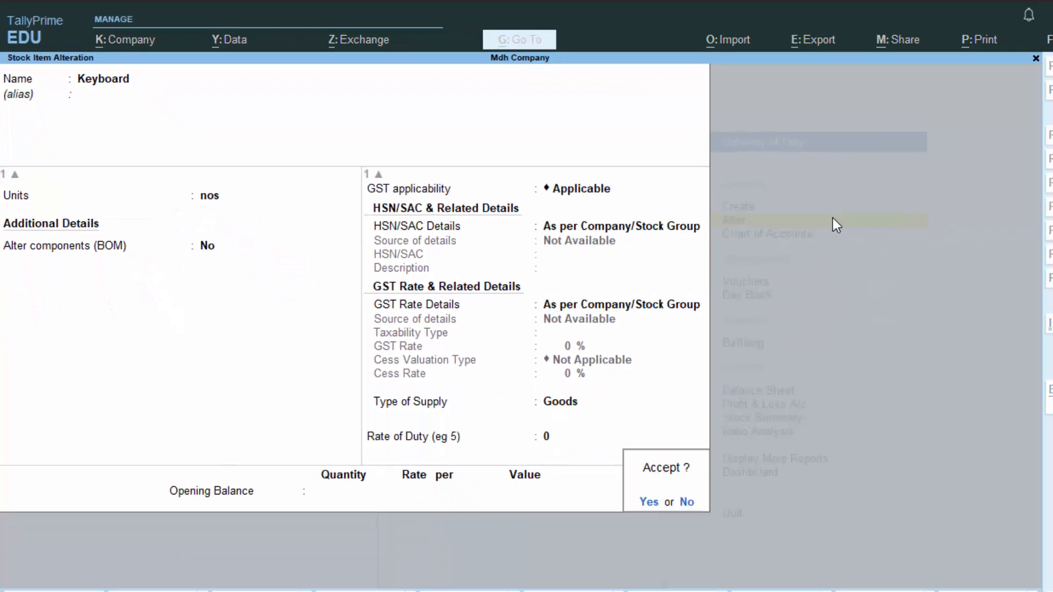
{"action": "key", "text": "Return"}
Open the Mouse stock item for alteration and set its units to nos
{"action": "key", "text": "Down"}
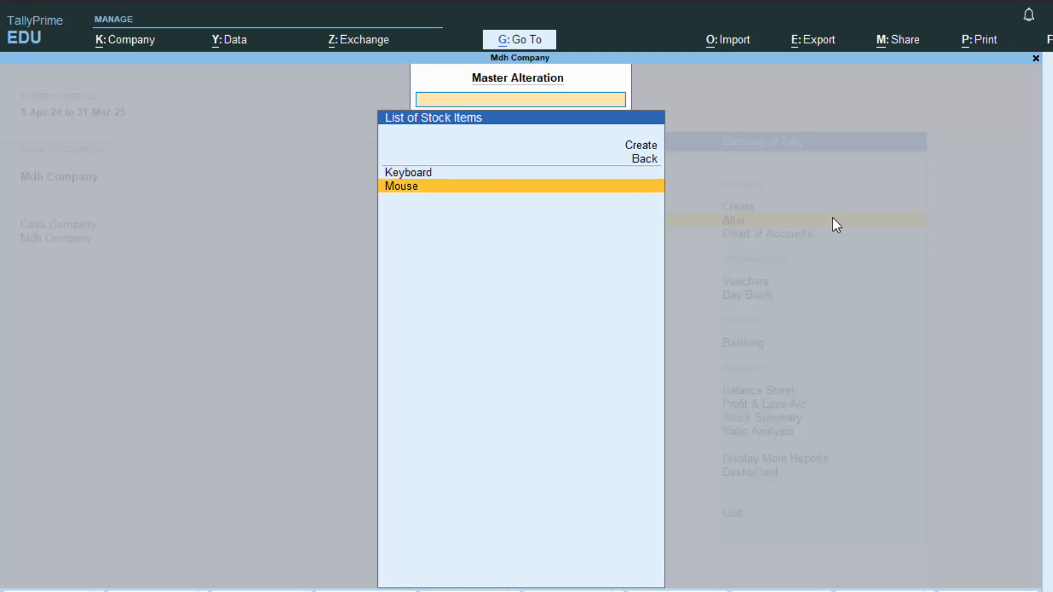
{"action": "key", "text": "Return"}
{"action": "key", "text": "Return"}
{"action": "key", "text": "Return"}
{"action": "key", "text": "Return"}
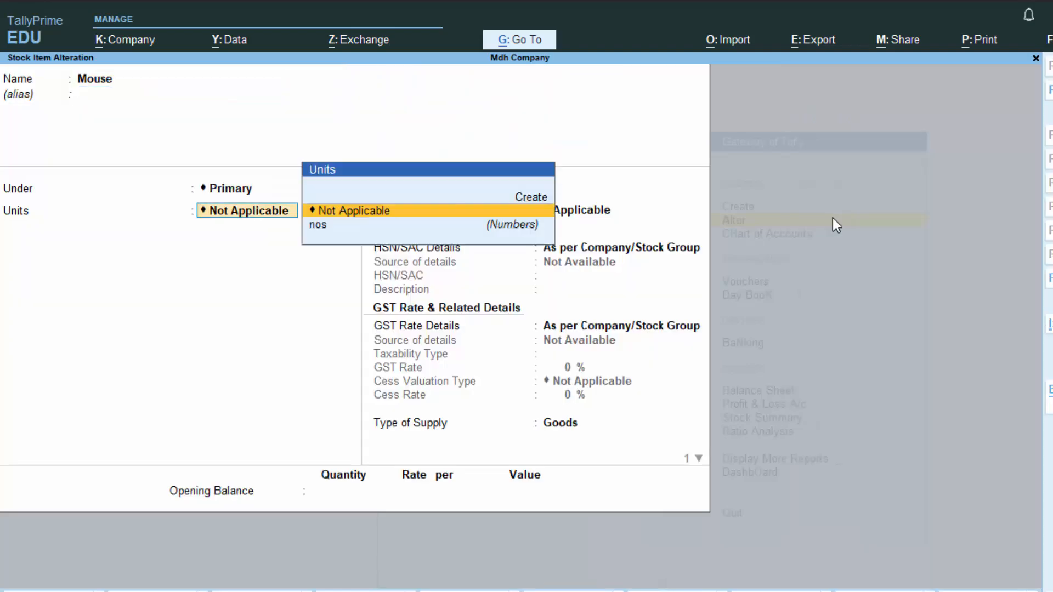
{"action": "key", "text": "Down"}
{"action": "key", "text": "Return"}
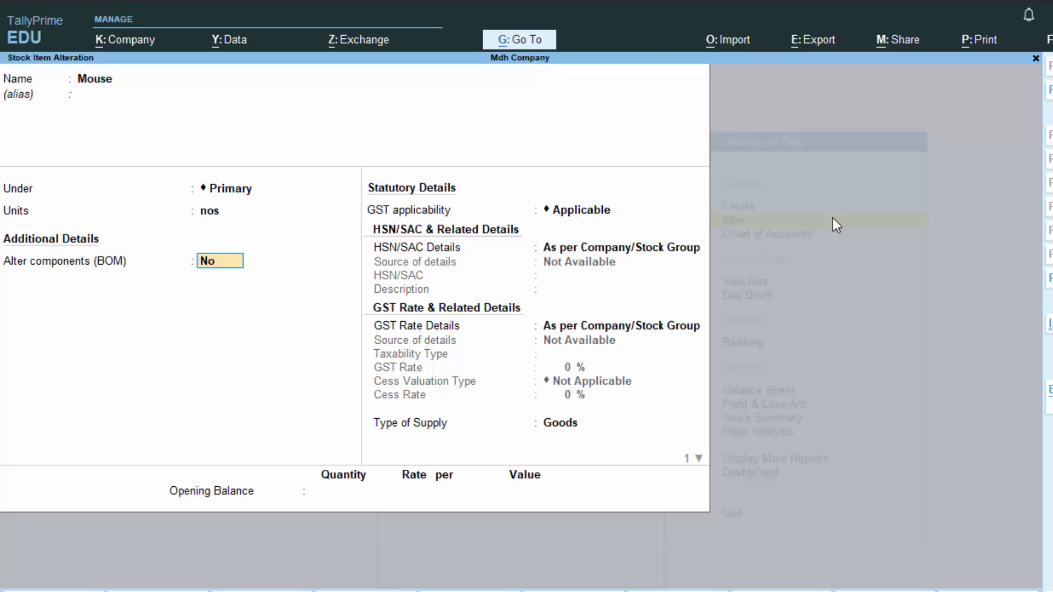
Keep Mouse's remaining details at their defaults, save the item and return to the Gateway of Tally
{"action": "key", "text": "Return"}
{"action": "key", "text": "Return"}
{"action": "key", "text": "Return"}
{"action": "key", "text": "Return"}
{"action": "key", "text": "Return"}
{"action": "key", "text": "Return"}
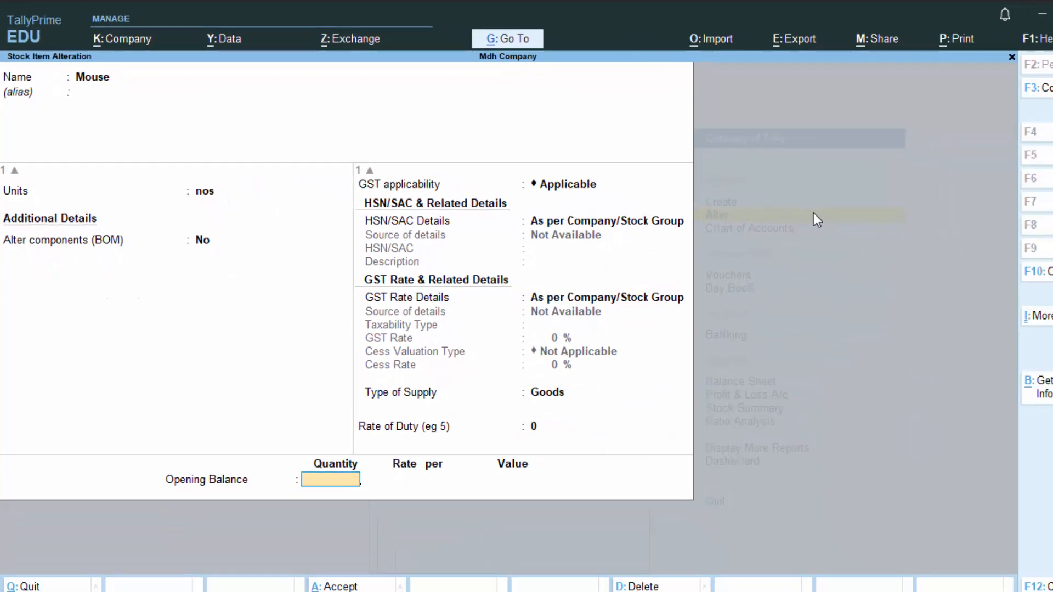
{"action": "key", "text": "Return"}
{"action": "key", "text": "Return"}
{"action": "key", "text": "Escape"}
{"action": "key", "text": "Escape"}
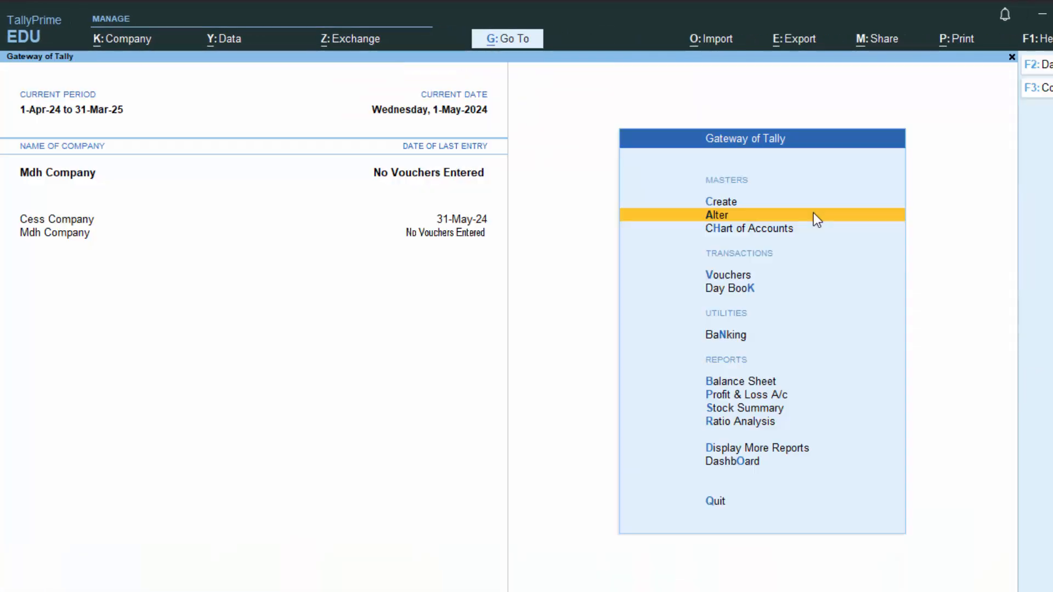
Start a new purchase voucher with supplier invoice number 5757 and keep the invoice date 1-May-24
{"action": "type", "text": "v"}
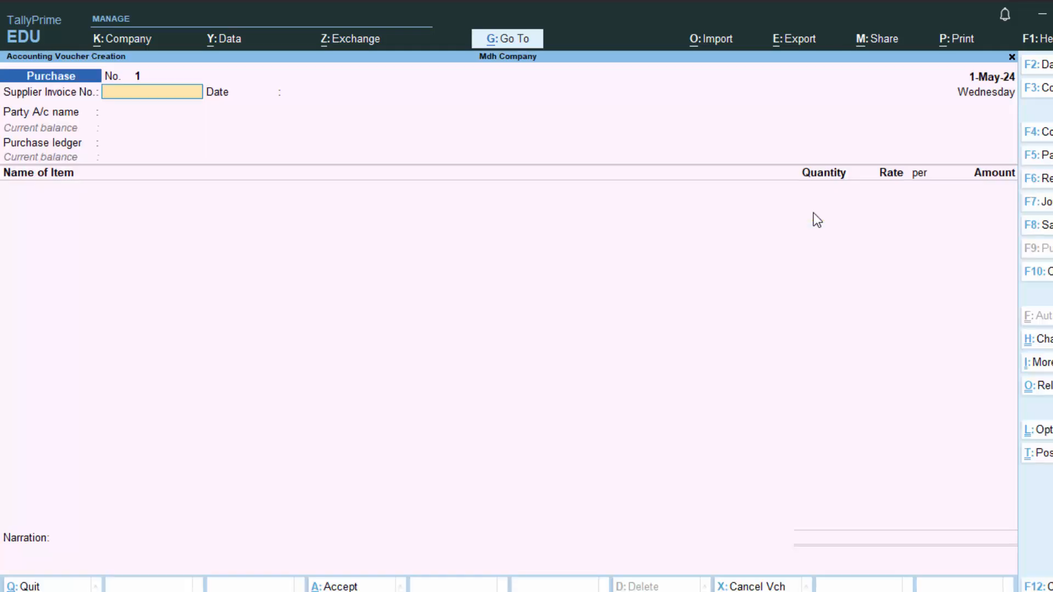
{"action": "type", "text": "5757"}
{"action": "key", "text": "Return"}
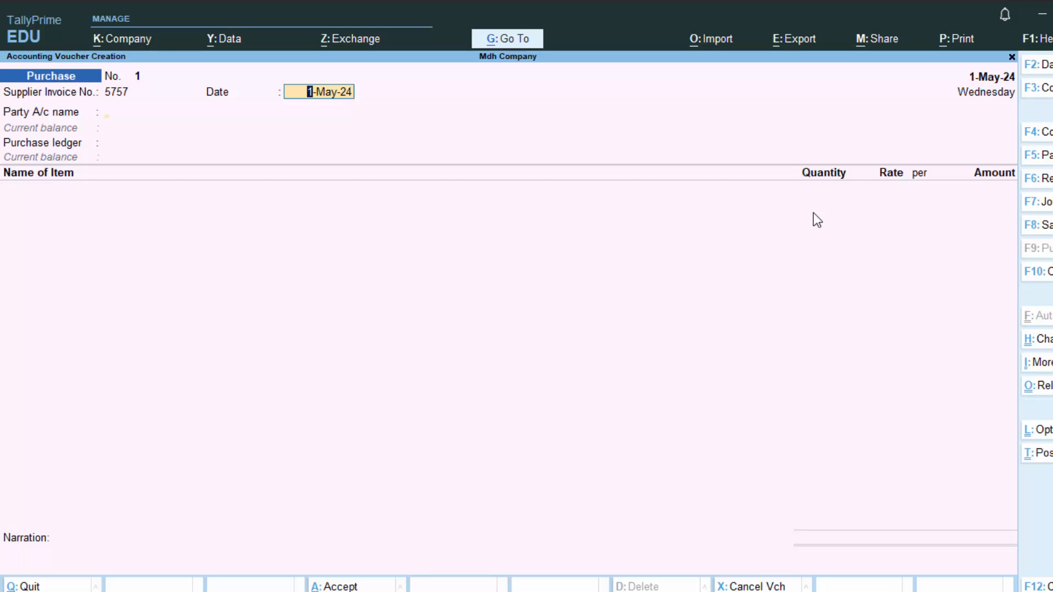
{"action": "key", "text": "Return"}
Choose Cash as the party account for invoice 5757 and leave its receipt details blank
{"action": "key", "text": "Return"}
{"action": "key", "text": "Return"}
{"action": "key", "text": "Return"}
{"action": "key", "text": "Return"}
{"action": "key", "text": "Return"}
{"action": "key", "text": "Return"}
{"action": "key", "text": "Return"}
{"action": "key", "text": "Return"}
{"action": "key", "text": "Return"}
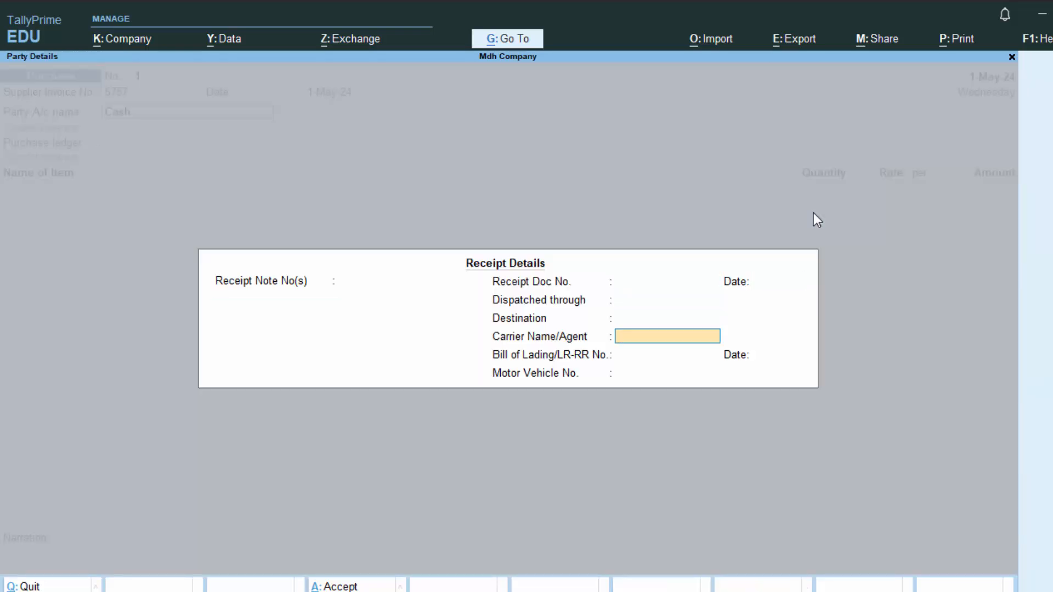
{"action": "key", "text": "Return"}
{"action": "key", "text": "Return"}
{"action": "key", "text": "Return"}
{"action": "key", "text": "Return"}
Accept the default Cash party details and select Purchase A/c as the purchase ledger
{"action": "key", "text": "Return"}
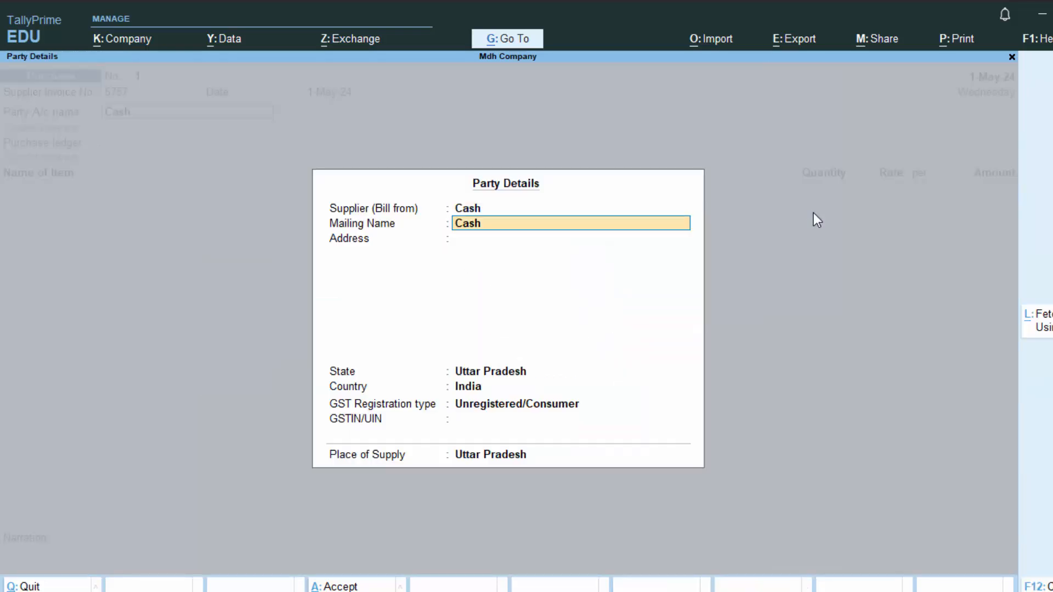
{"action": "key", "text": "Return"}
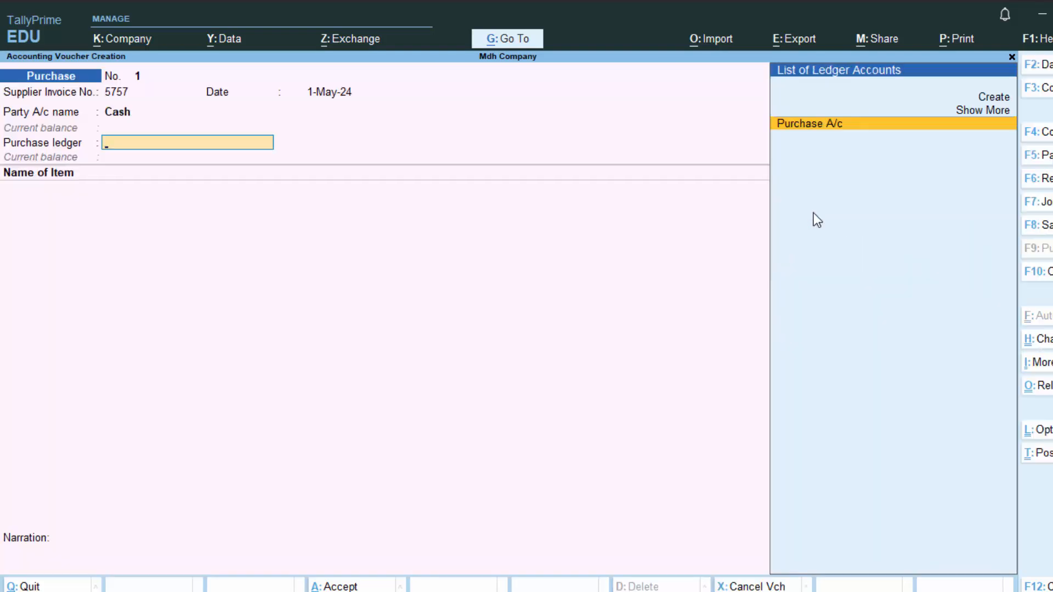
{"action": "key", "text": "Return"}
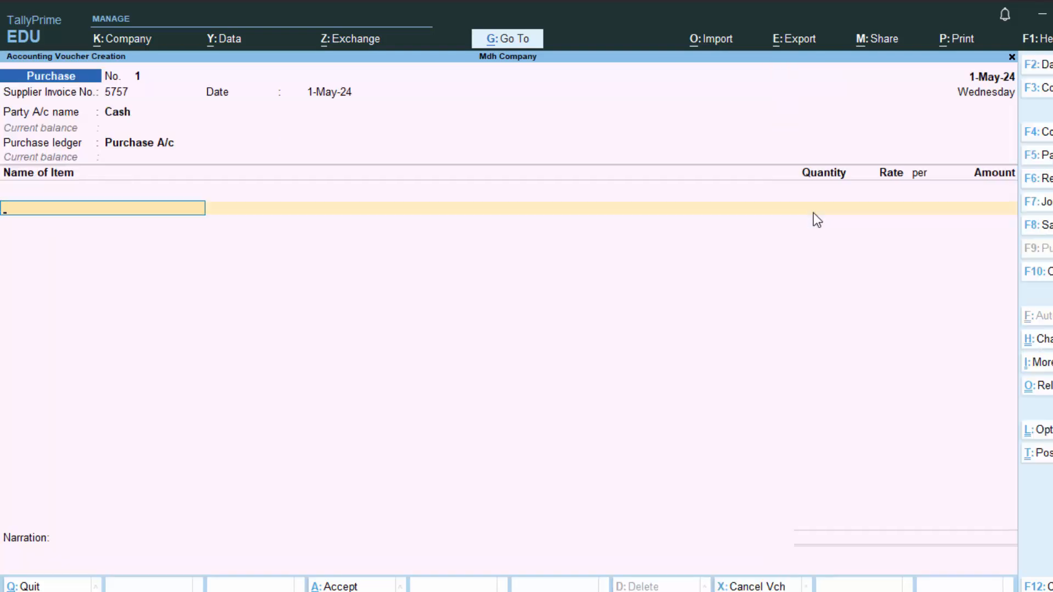
Add Mouse to the purchase voucher with a quantity of 40 nos at a rate of 270 per nos
{"action": "type", "text": "M"}
{"action": "key", "text": "Return"}
{"action": "type", "text": "40"}
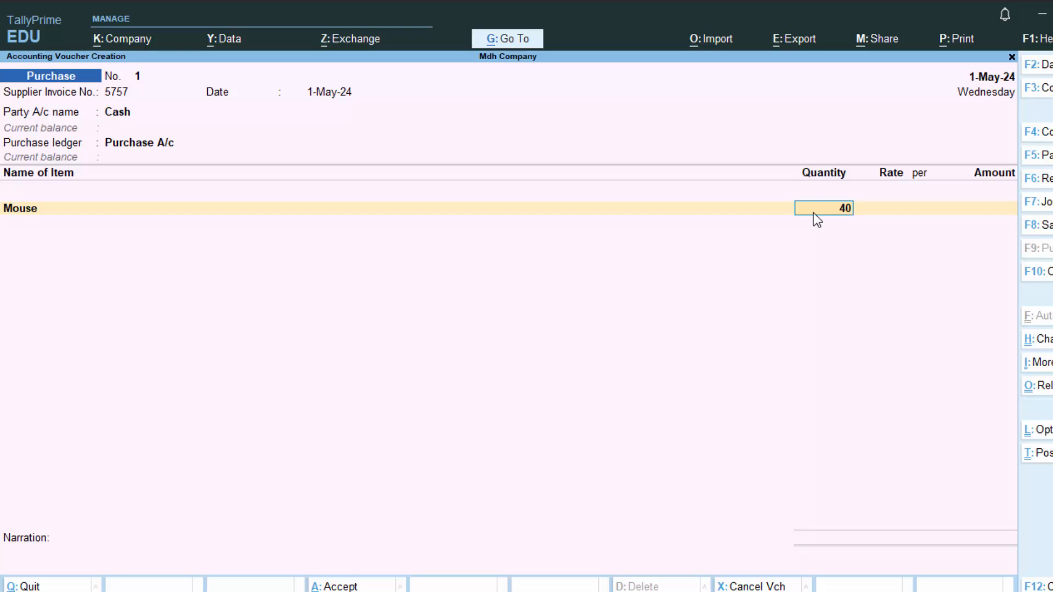
{"action": "key", "text": "Return"}
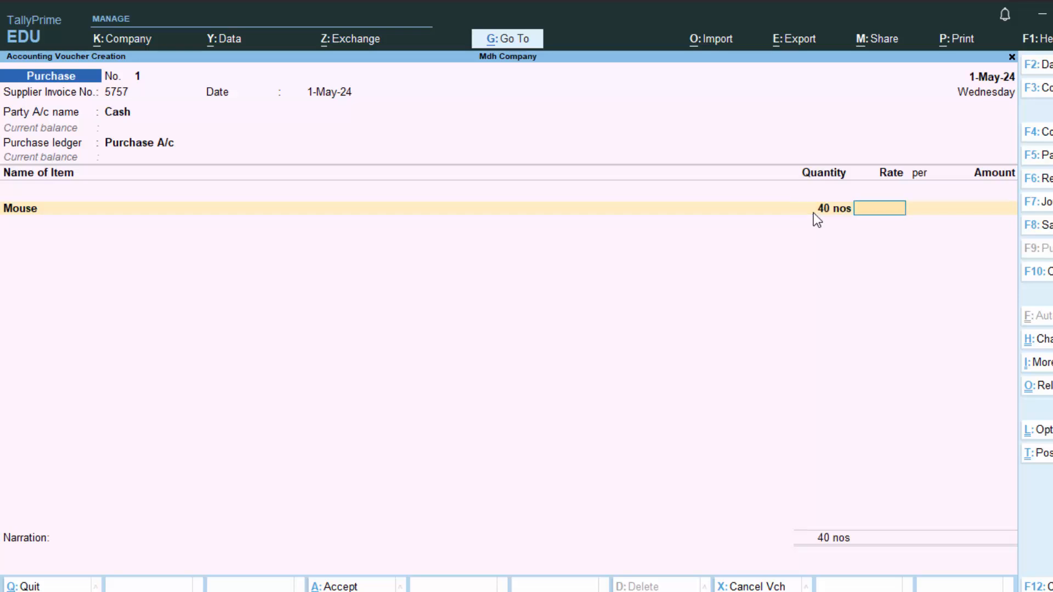
{"action": "type", "text": "270"}
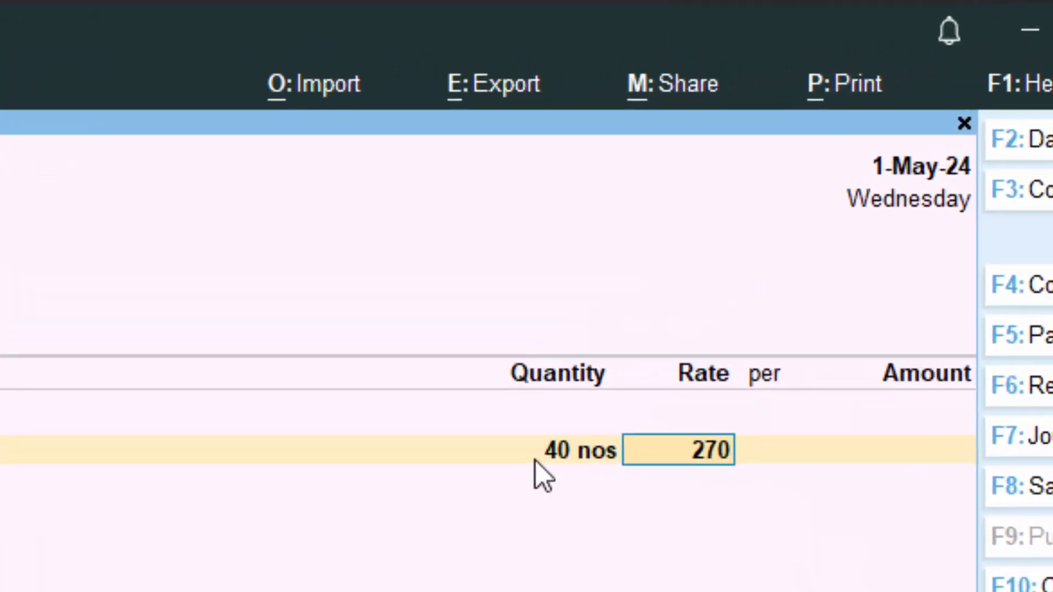
{"action": "key", "text": "Return"}
{"action": "key", "text": "Return"}
{"action": "key", "text": "Return"}
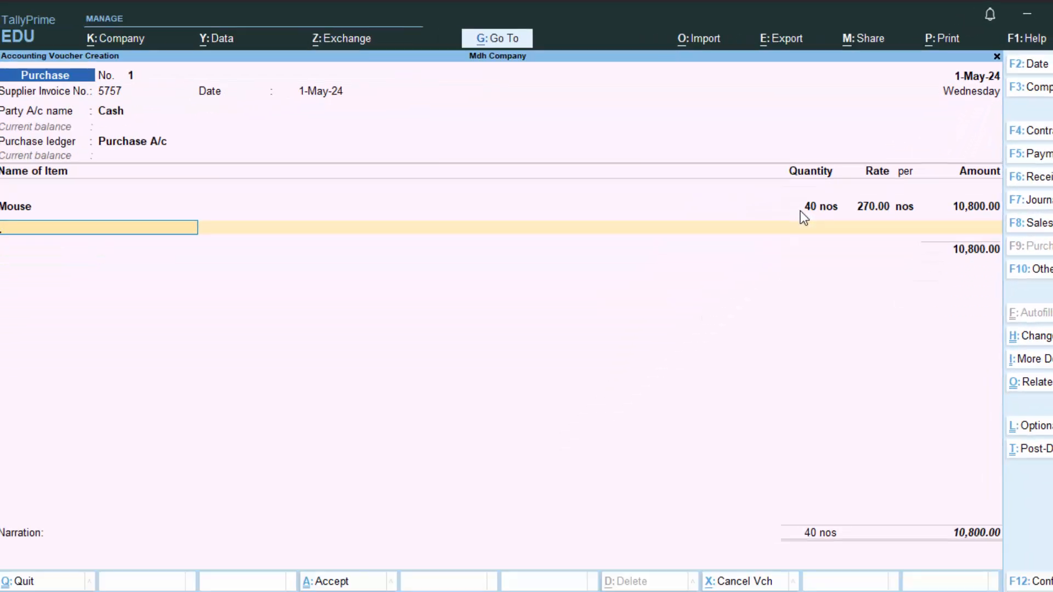
Add Keyboard to the purchase voucher with a quantity of 50 nos at a rate of 200 per nos
{"action": "type", "text": "k"}
{"action": "key", "text": "Return"}
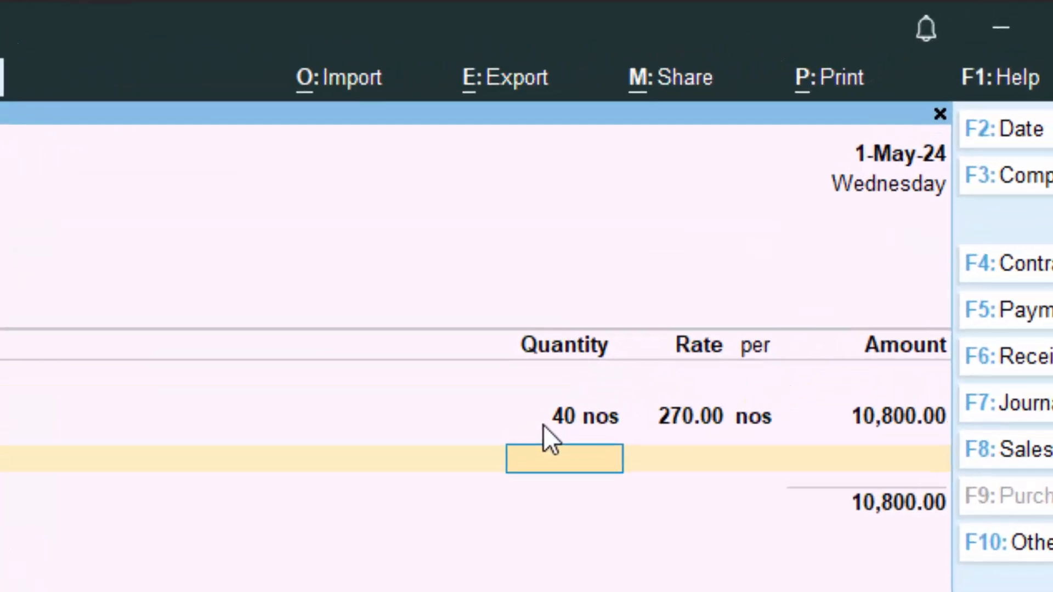
{"action": "type", "text": "50"}
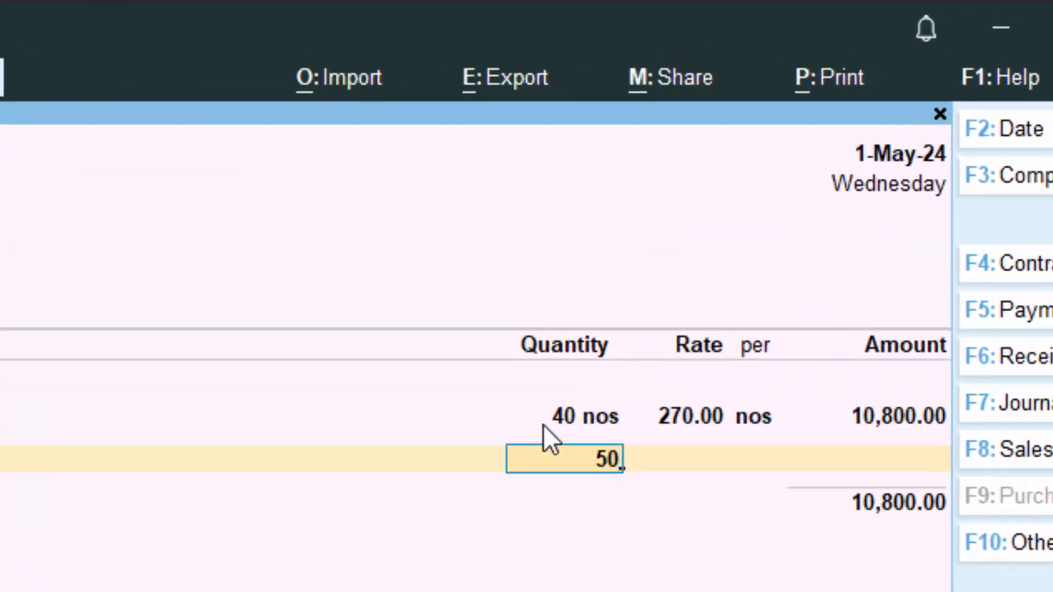
{"action": "key", "text": "Return"}
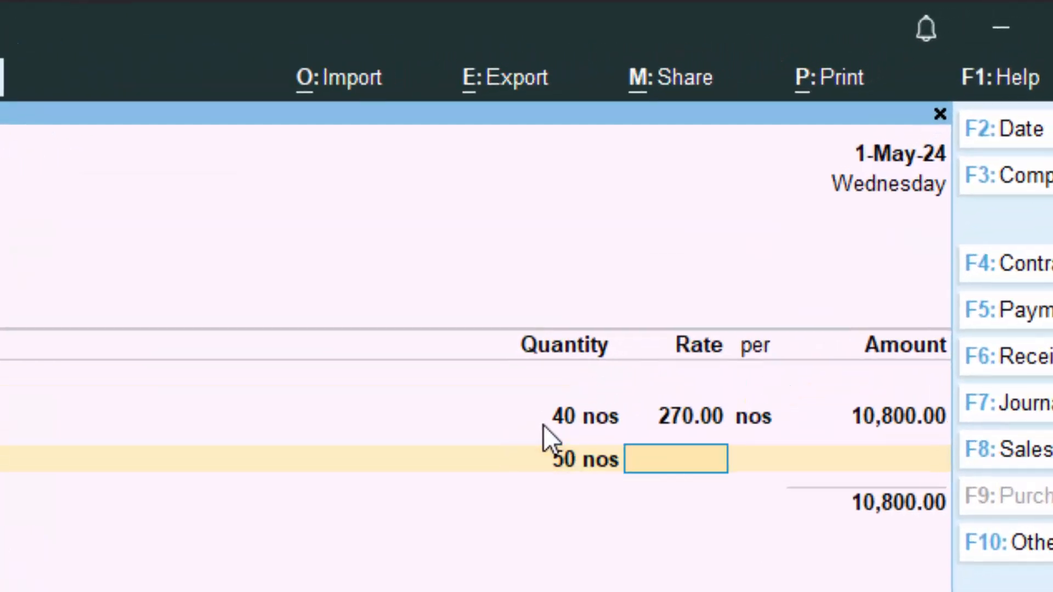
{"action": "type", "text": "200"}
{"action": "key", "text": "Return"}
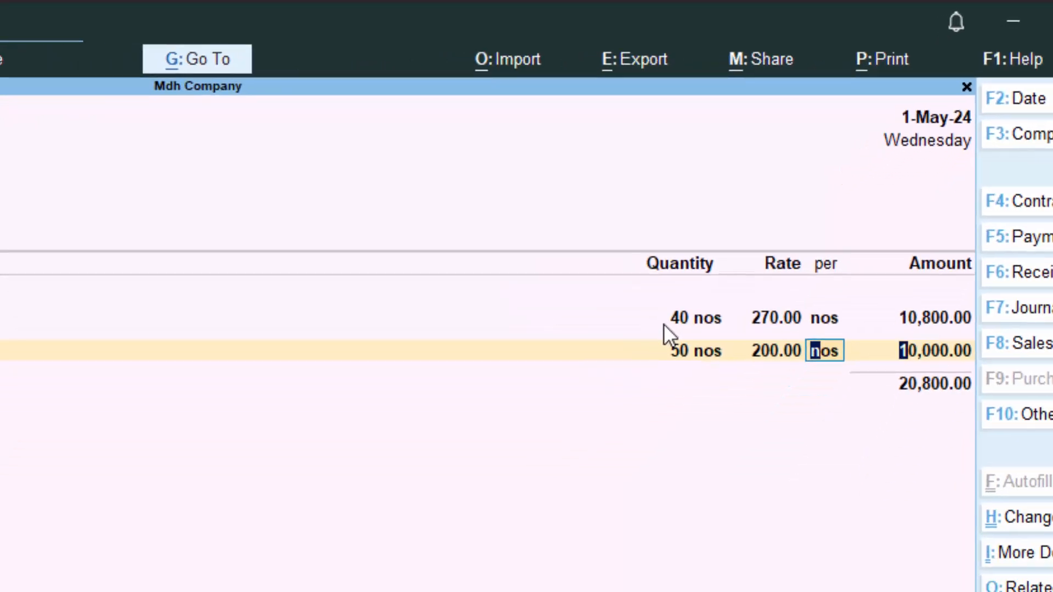
{"action": "key", "text": "Return"}
{"action": "key", "text": "Return"}
End the item list, enter the narration "The goods have been purchased" and save the purchase voucher
{"action": "key", "text": "Return"}
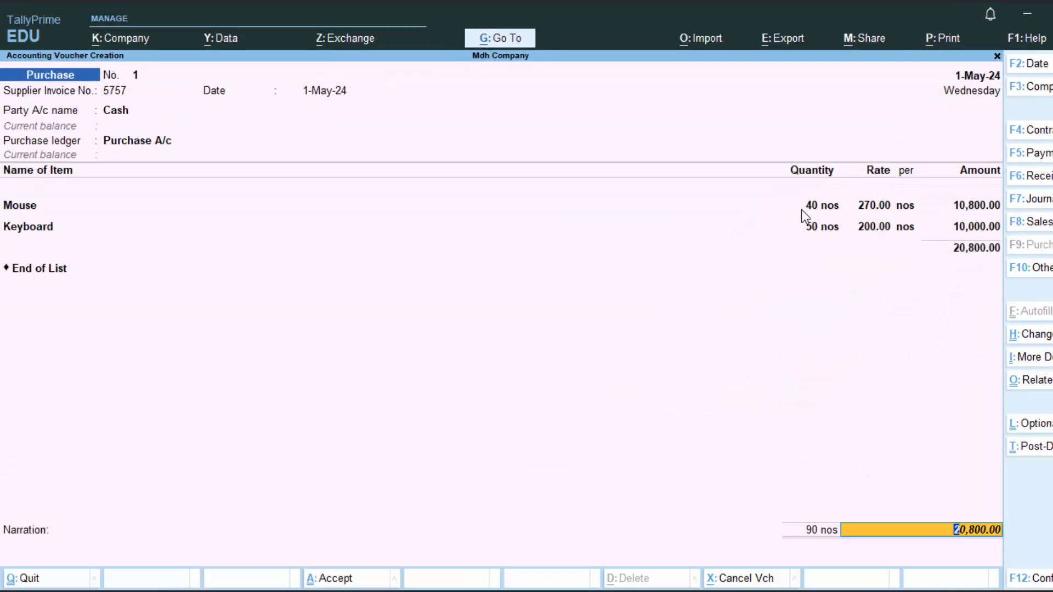
{"action": "key", "text": "Return"}
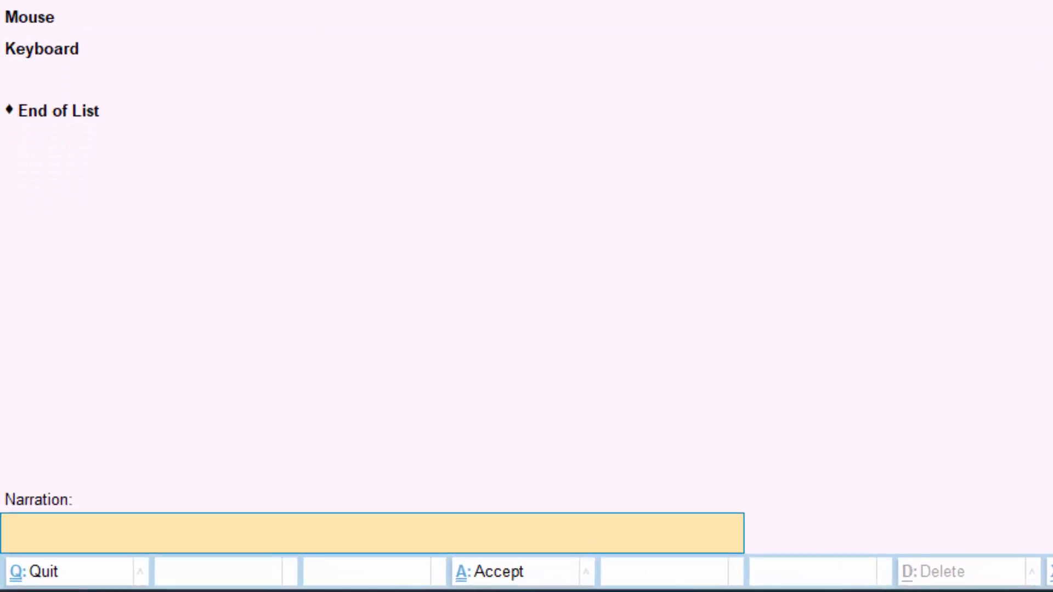
{"action": "type", "text": "T"}
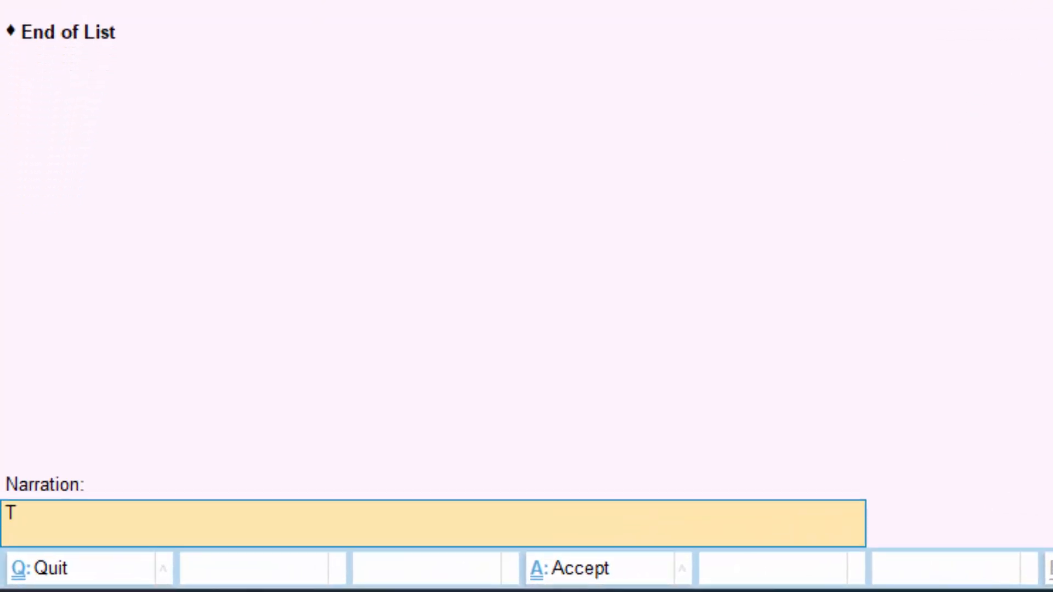
{"action": "type", "text": "he goods have"}
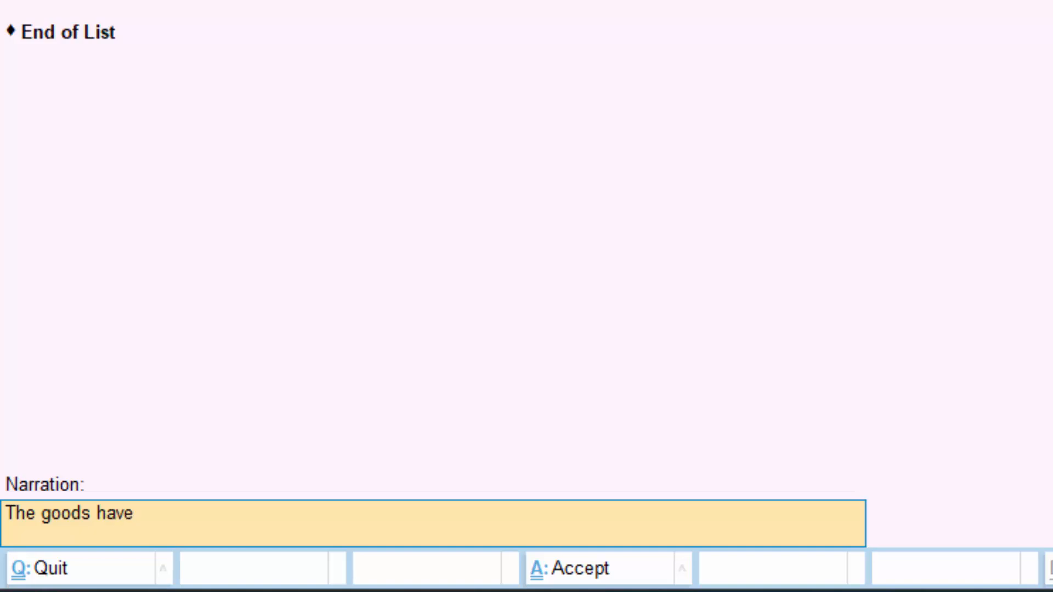
{"action": "type", "text": " been purchA"}
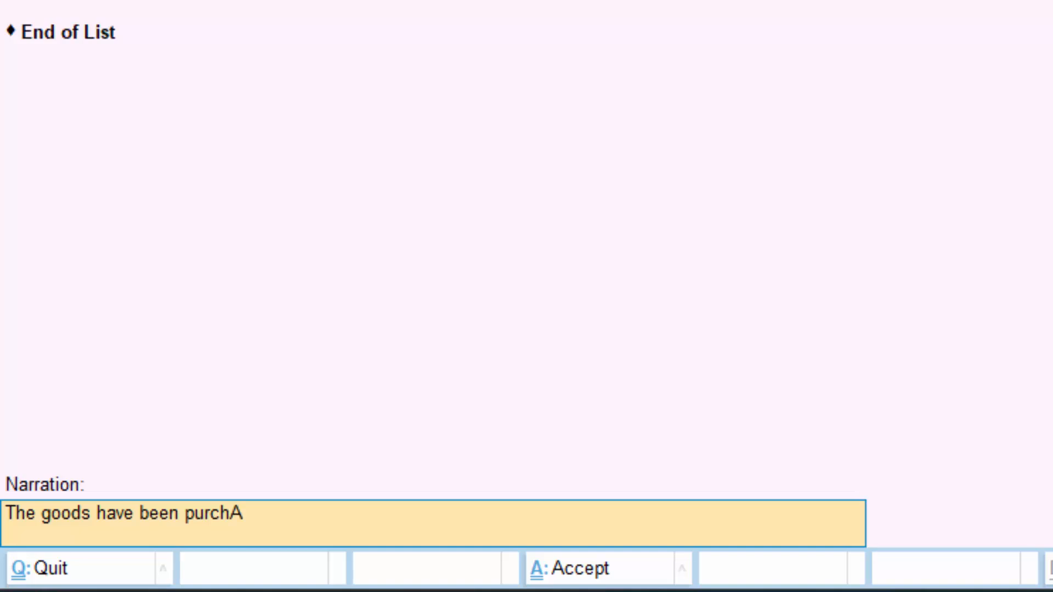
{"action": "type", "text": "S="}
{"action": "key", "text": "Left"}
{"action": "key", "text": "BackSpace"}
{"action": "type", "text": "="}
{"action": "key", "text": "BackSpace"}
{"action": "key", "text": "BackSpace"}
{"action": "key", "text": "BackSpace"}
{"action": "key", "text": "BackSpace"}
{"action": "type", "text": "hased"}
{"action": "key", "text": "Return"}
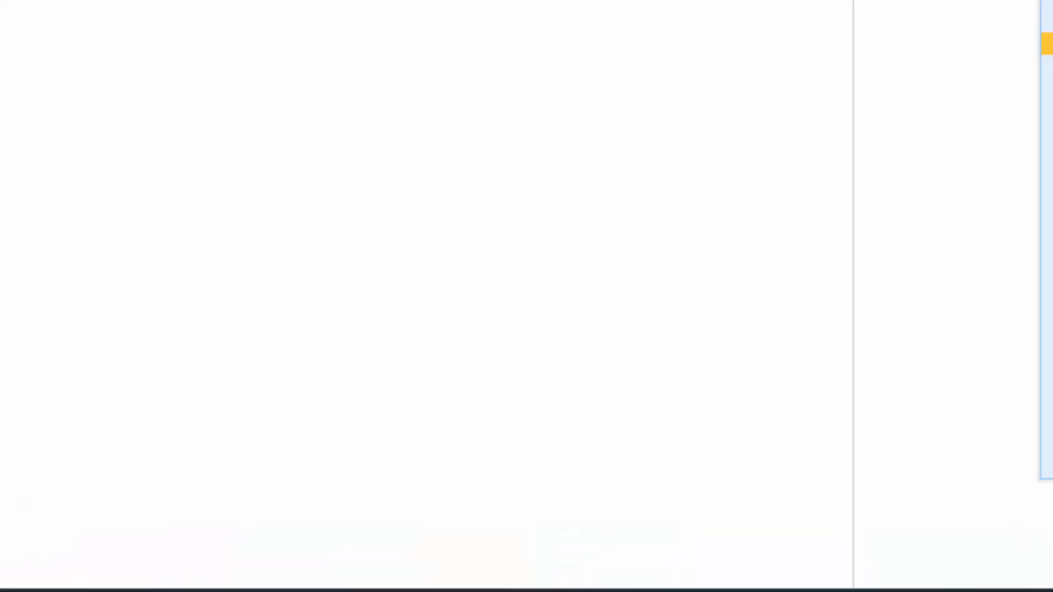
Reopen the saved purchase voucher and show an enlarged print preview of its invoice
{"action": "key", "text": "Return"}
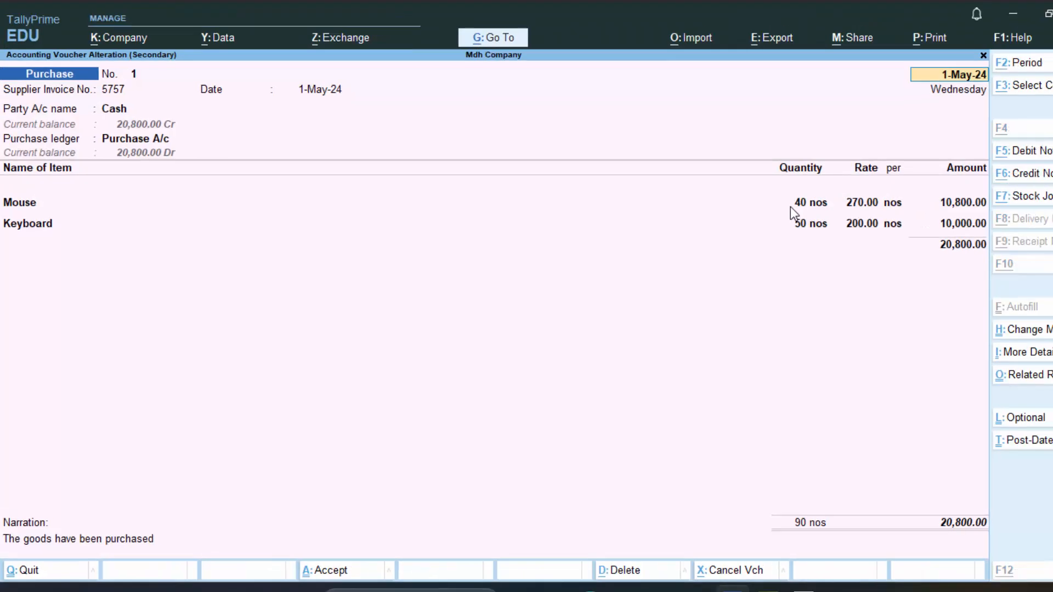
{"action": "key", "text": "alt+p"}
{"action": "key", "text": "Return"}
{"action": "key", "text": "i"}
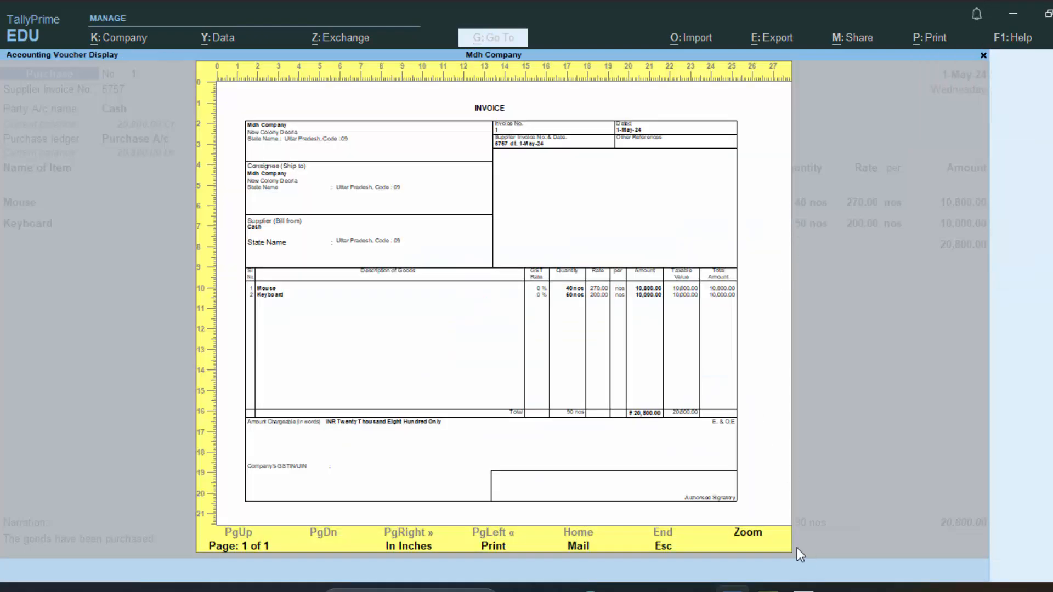
{"action": "left_click", "coordinate": [745, 536]}
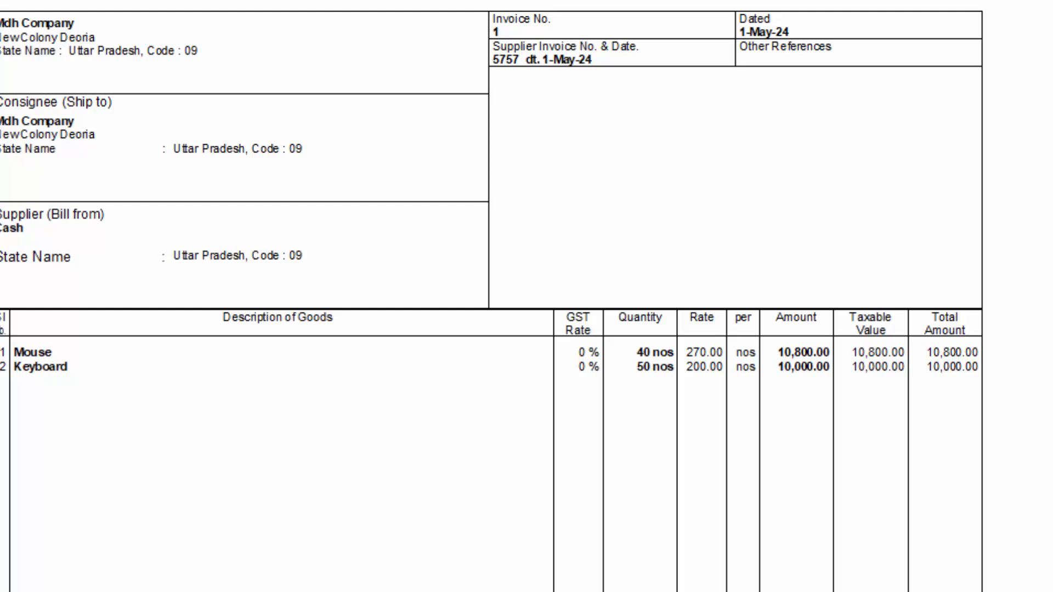